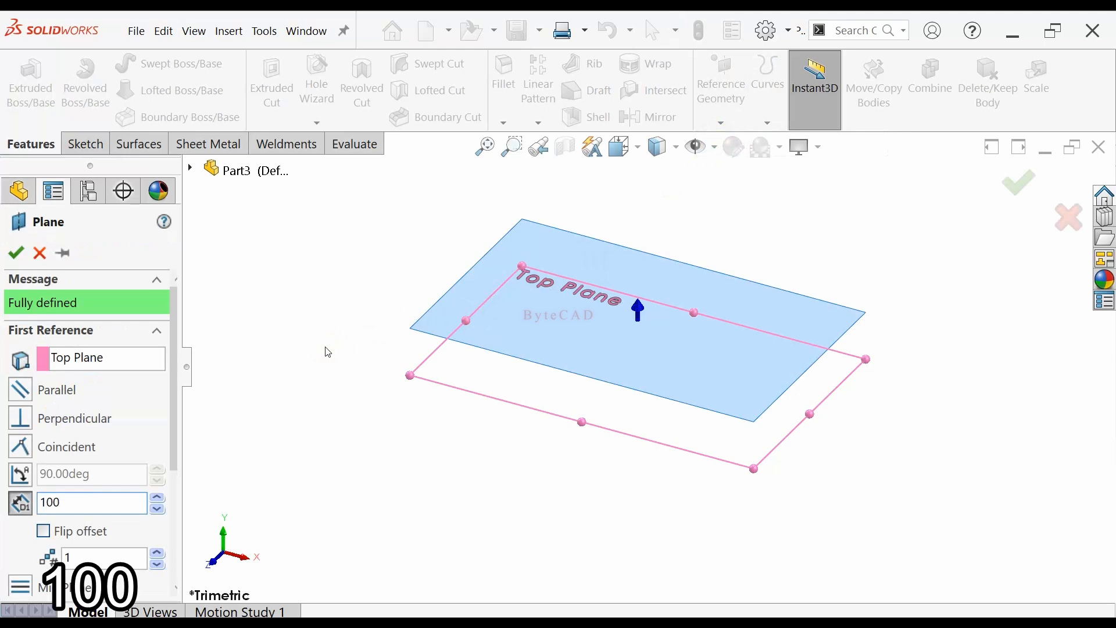
Create a reference plane offset 100 mm above the Top Plane and a second one 75 mm above that plane
key(Return)
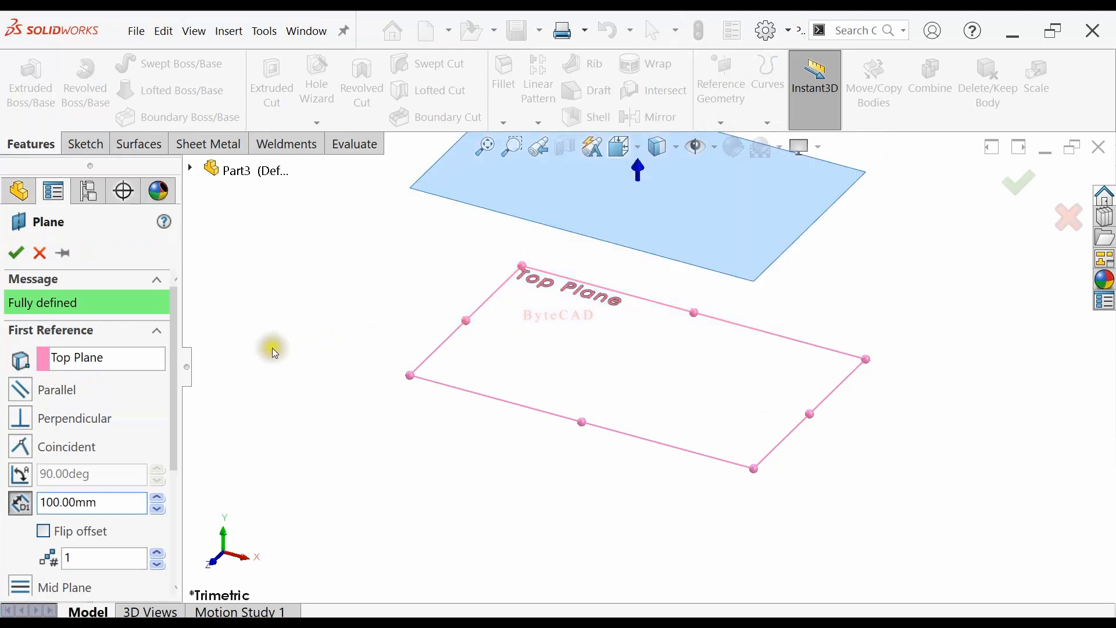
click(16, 252)
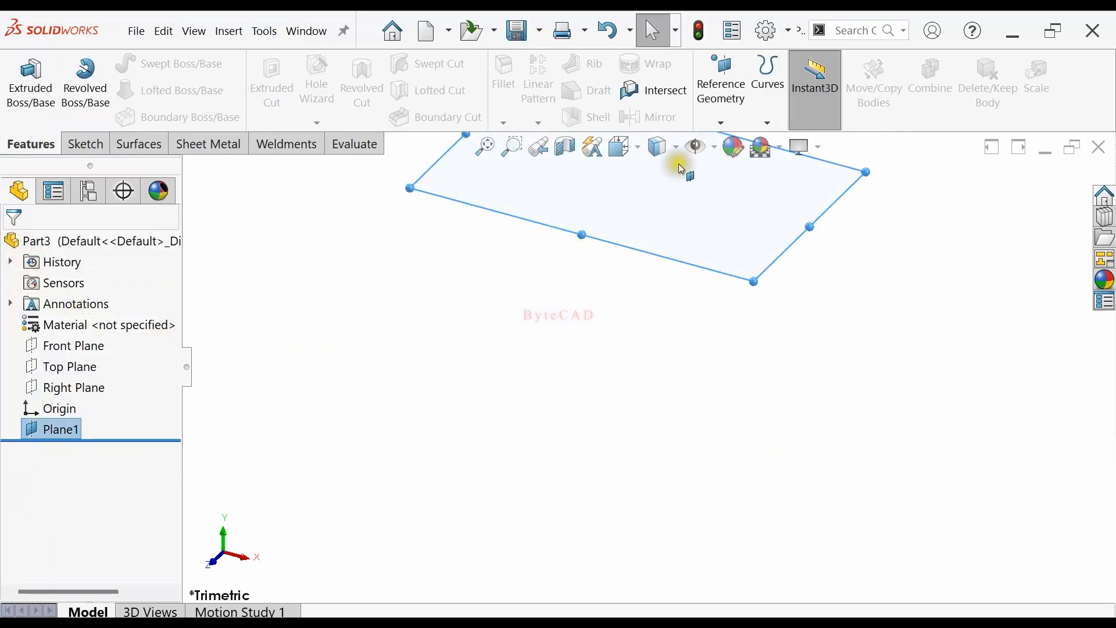
click(709, 110)
click(727, 143)
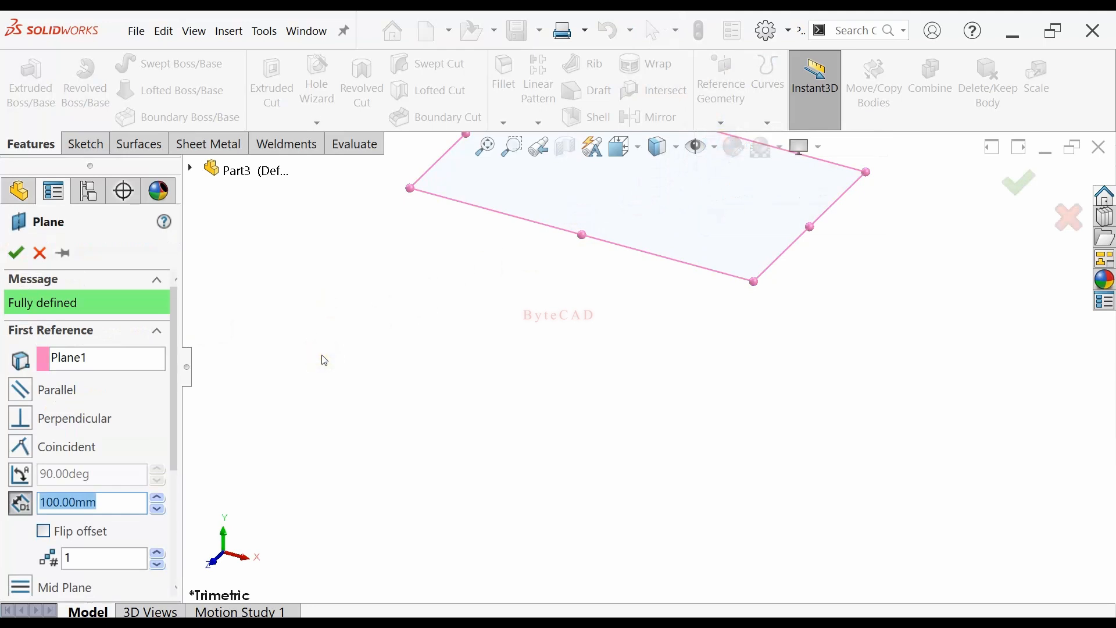
text(75)
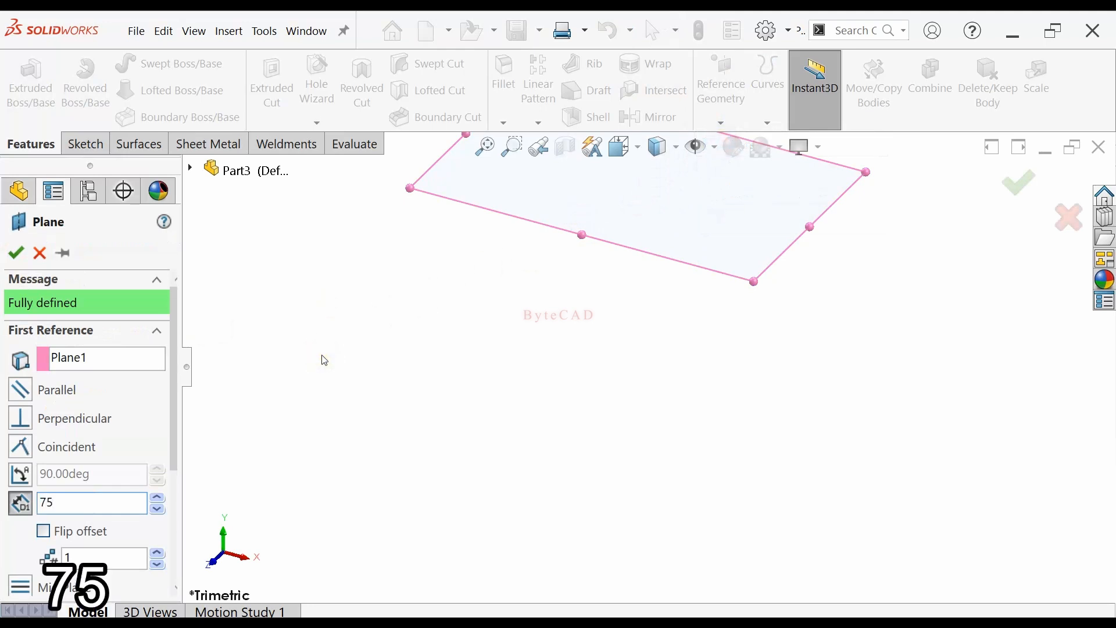
key(Return)
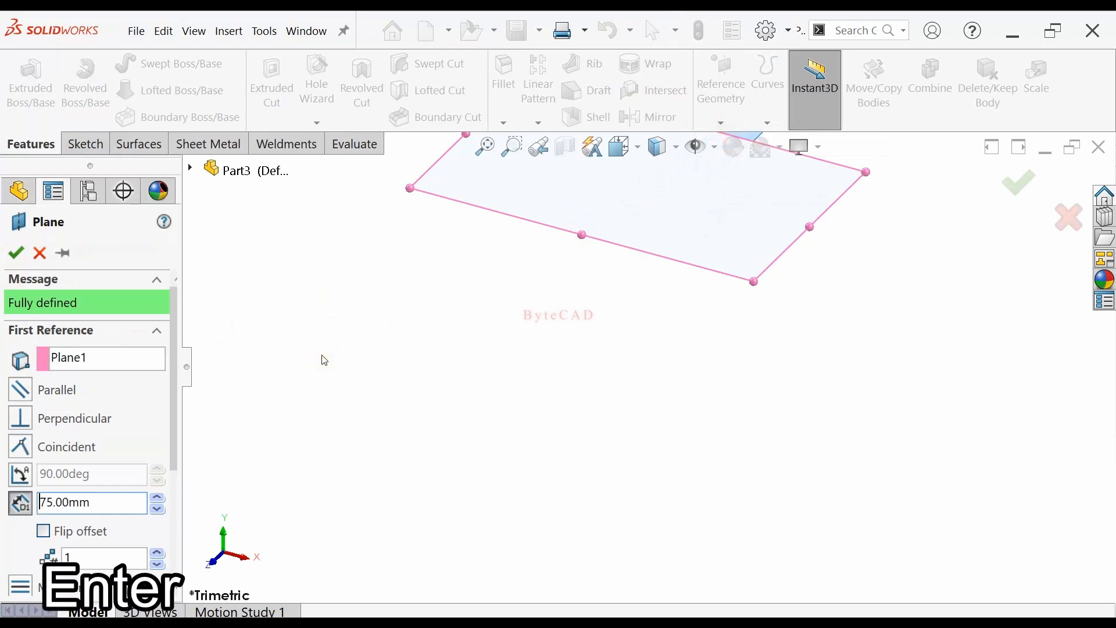
click(9, 259)
Create a third reference plane offset 75 mm above Plane2
scroll(428, 375, up, 6)
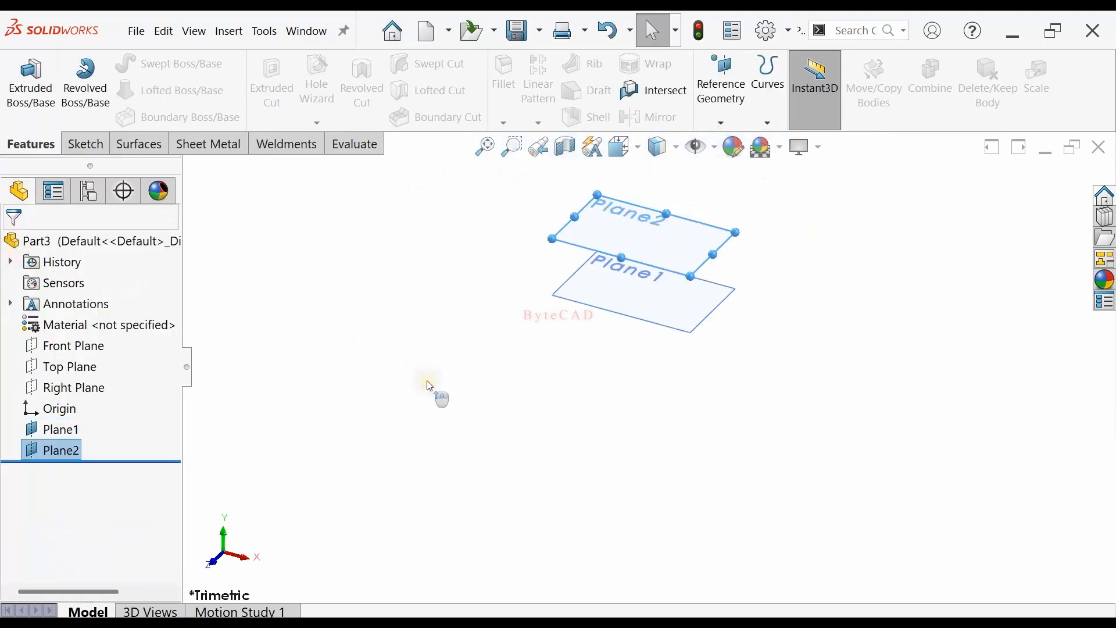
scroll(682, 222, down, 5)
click(721, 123)
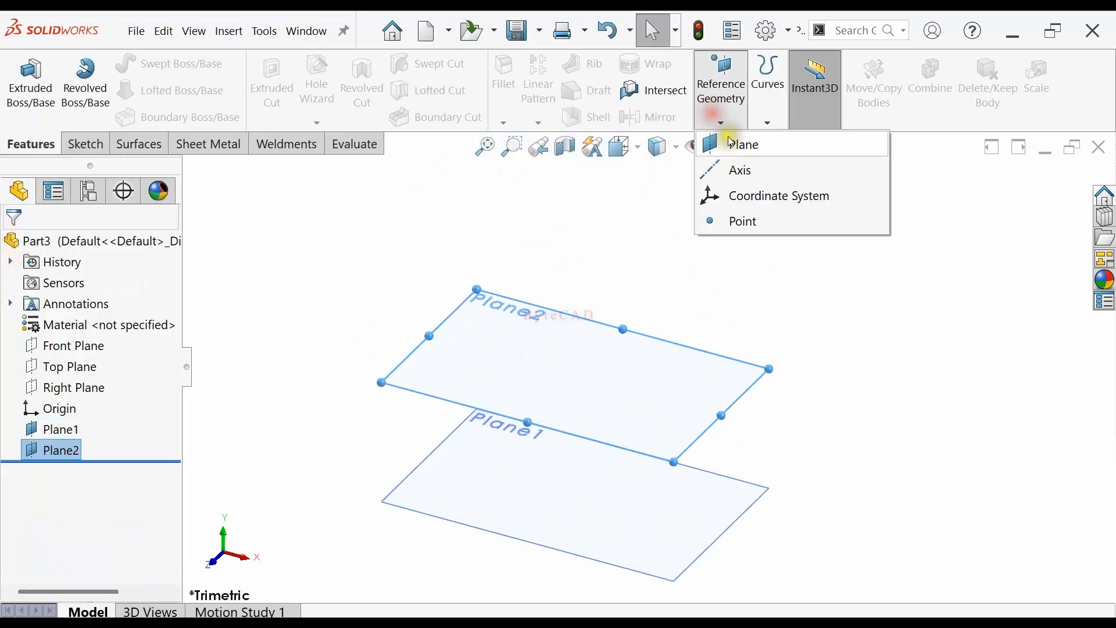
click(744, 143)
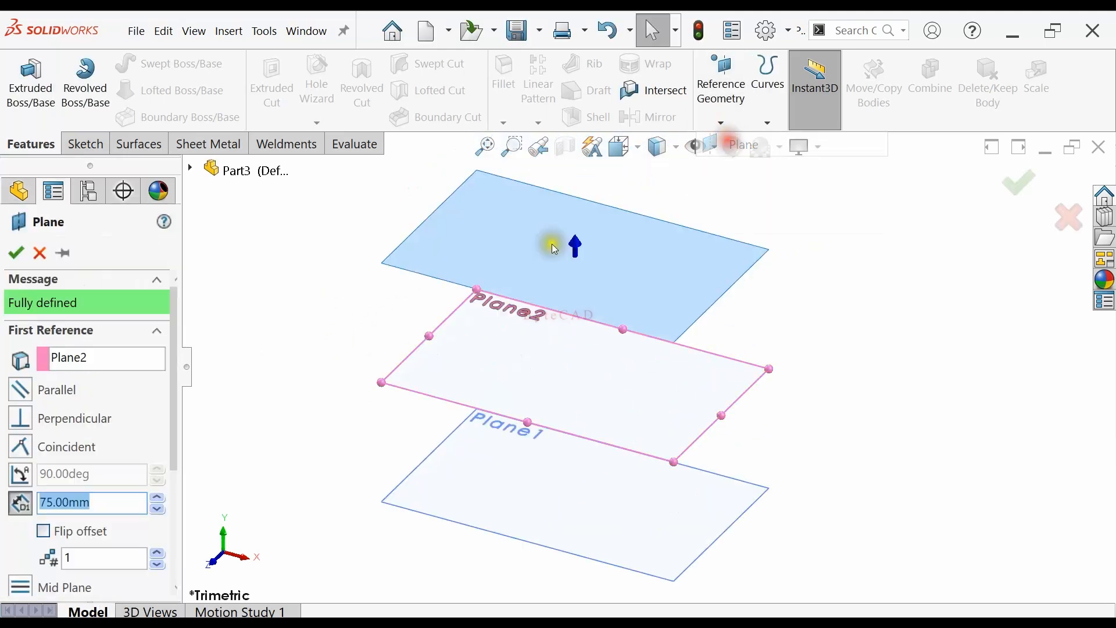
click(17, 256)
Create a fourth reference plane offset 25 mm above Plane3
click(723, 116)
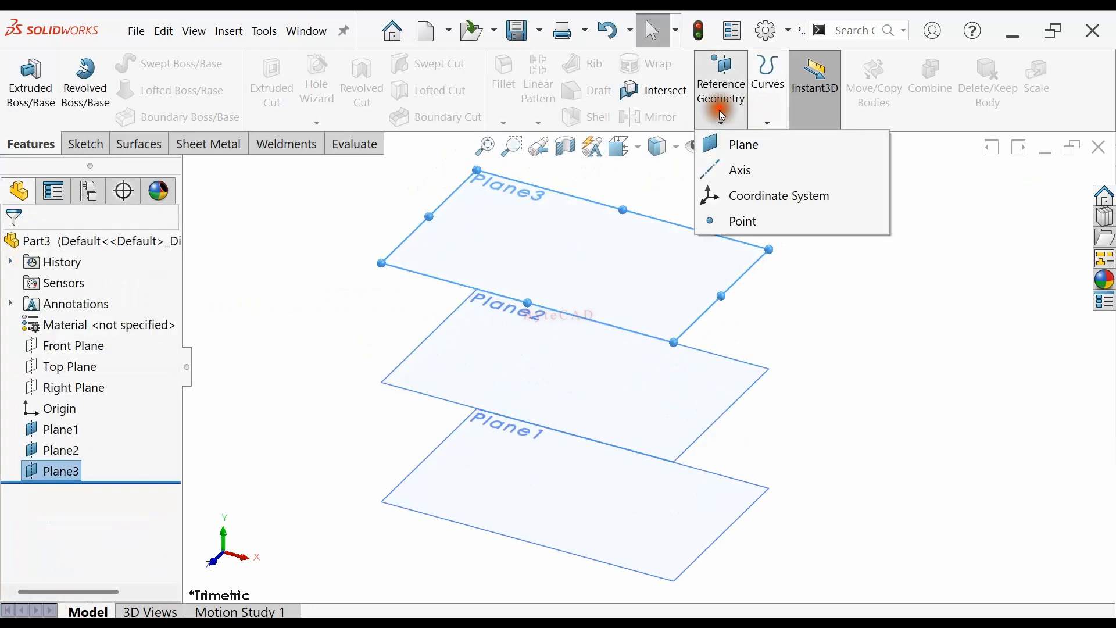
click(730, 143)
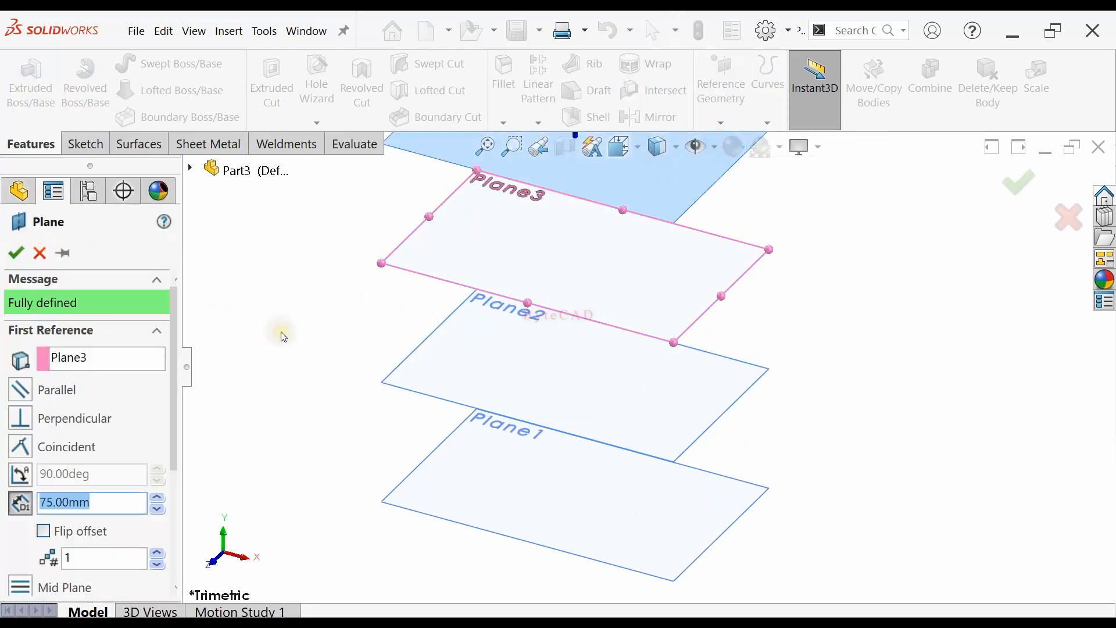
text(25)
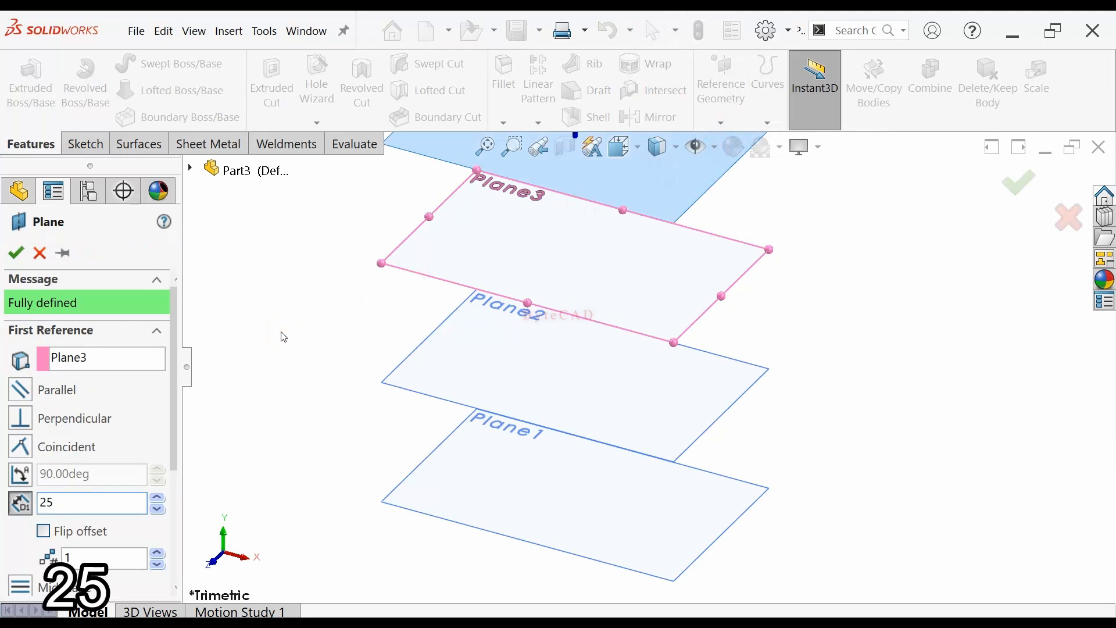
key(Return)
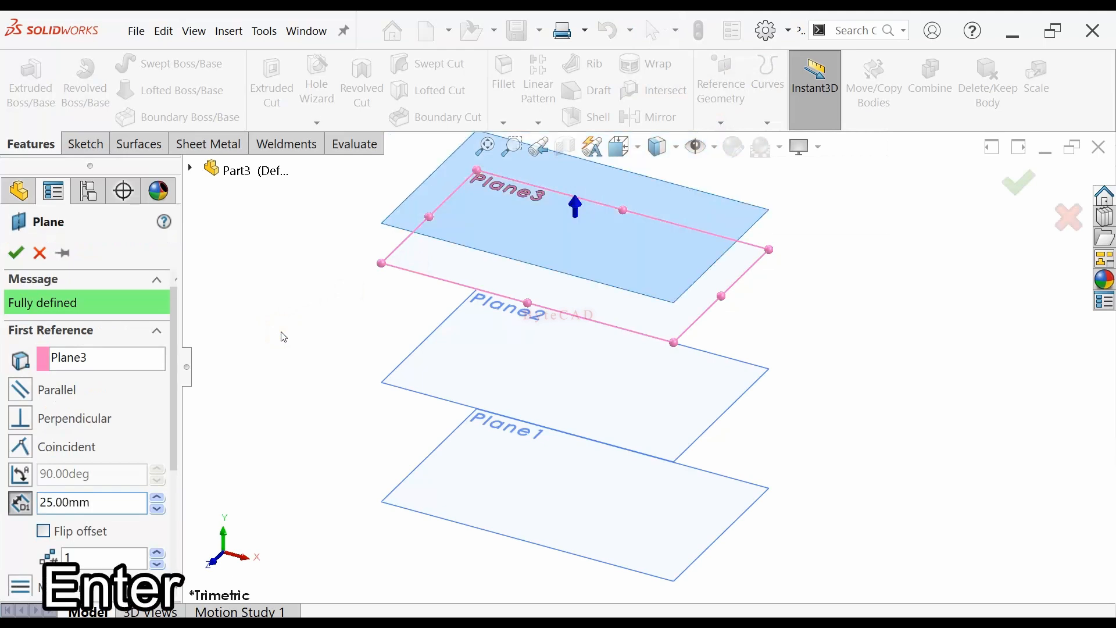
click(15, 253)
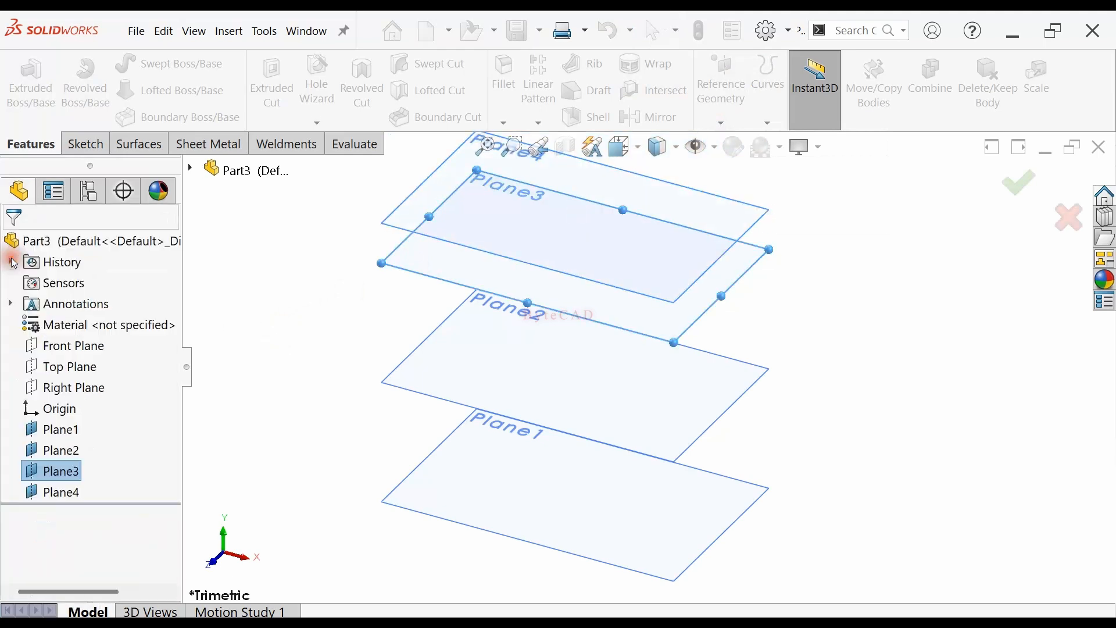
Start a sketch on the Top Plane and draw a circle about 65 mm in diameter centred on the origin
click(75, 370)
scroll(376, 389, up, 4)
scroll(683, 488, down, 2)
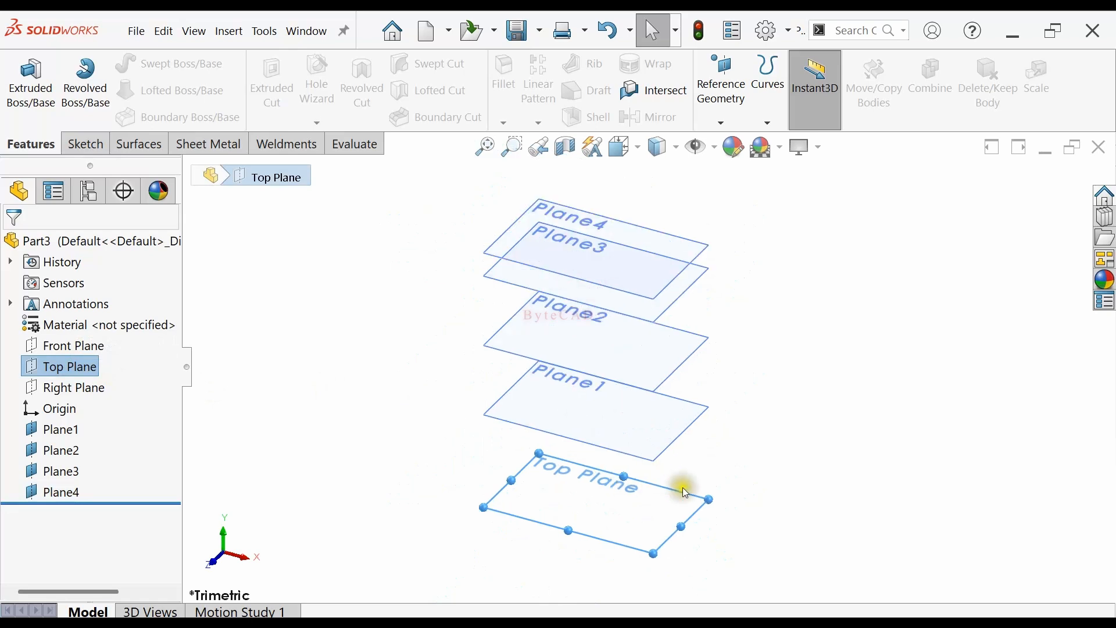
click(93, 153)
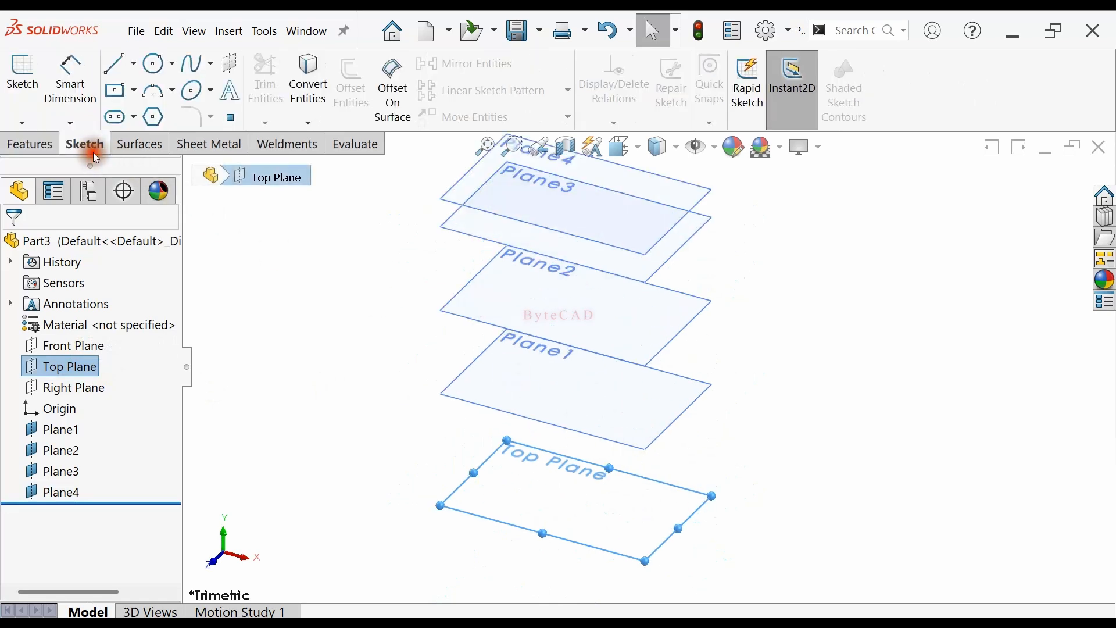
click(36, 96)
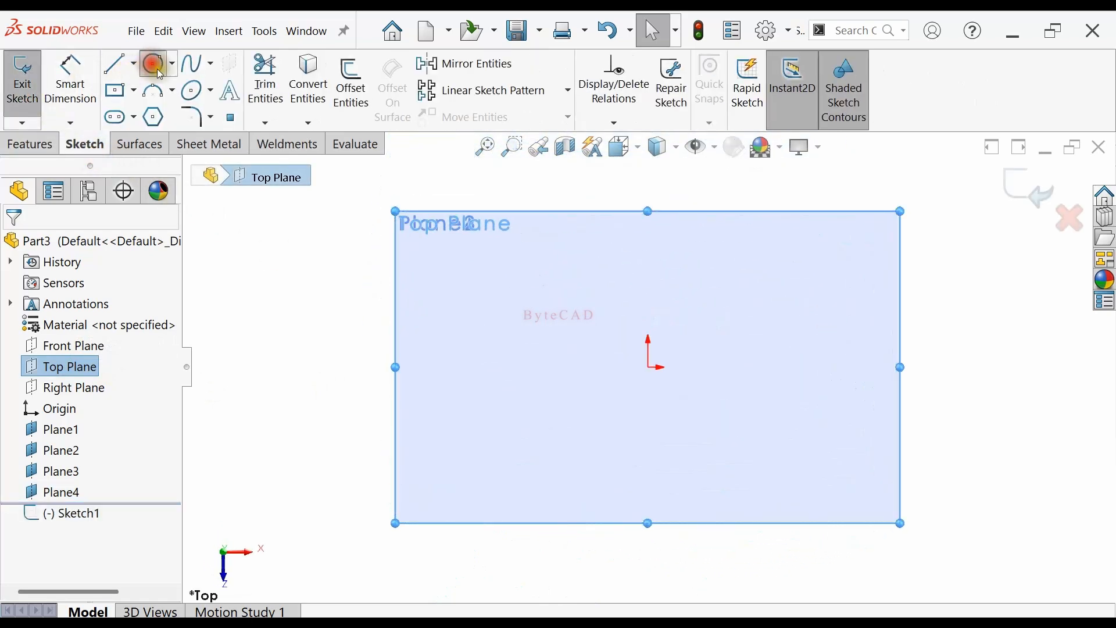
click(155, 63)
click(650, 368)
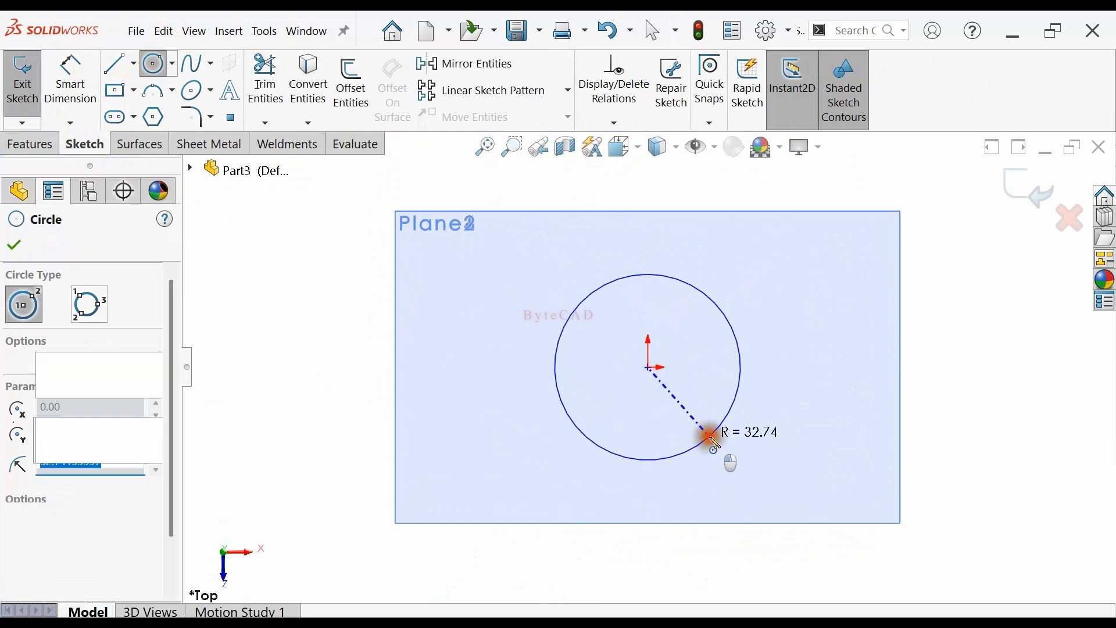
click(715, 439)
Dimension the Top Plane circle's diameter to 90 mm and exit the sketch
click(78, 86)
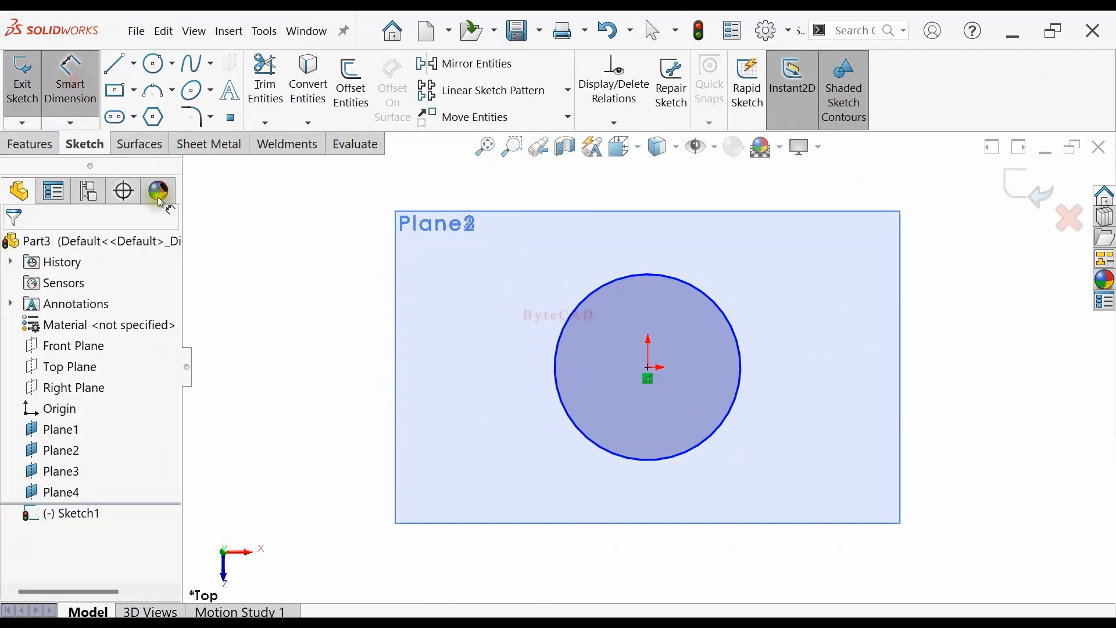
click(731, 326)
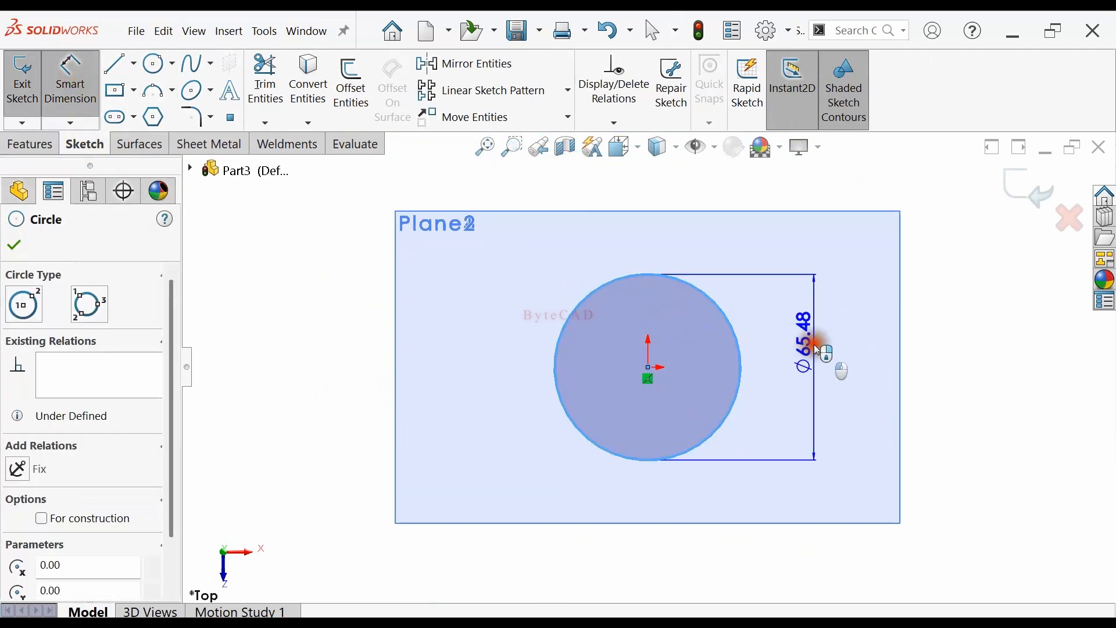
click(816, 346)
text(90)
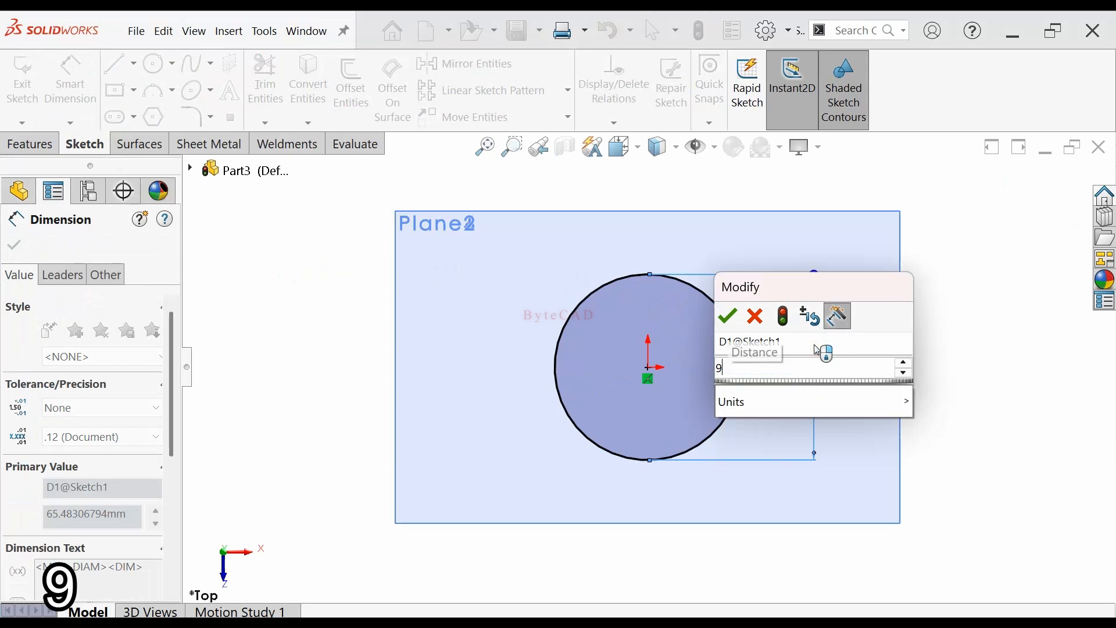
key(Return)
middle_drag(477, 380, 482, 256)
scroll(476, 256, up, 7)
scroll(847, 345, down, 3)
scroll(674, 377, up, 2)
middle_drag(676, 378, 641, 291)
scroll(637, 319, down, 3)
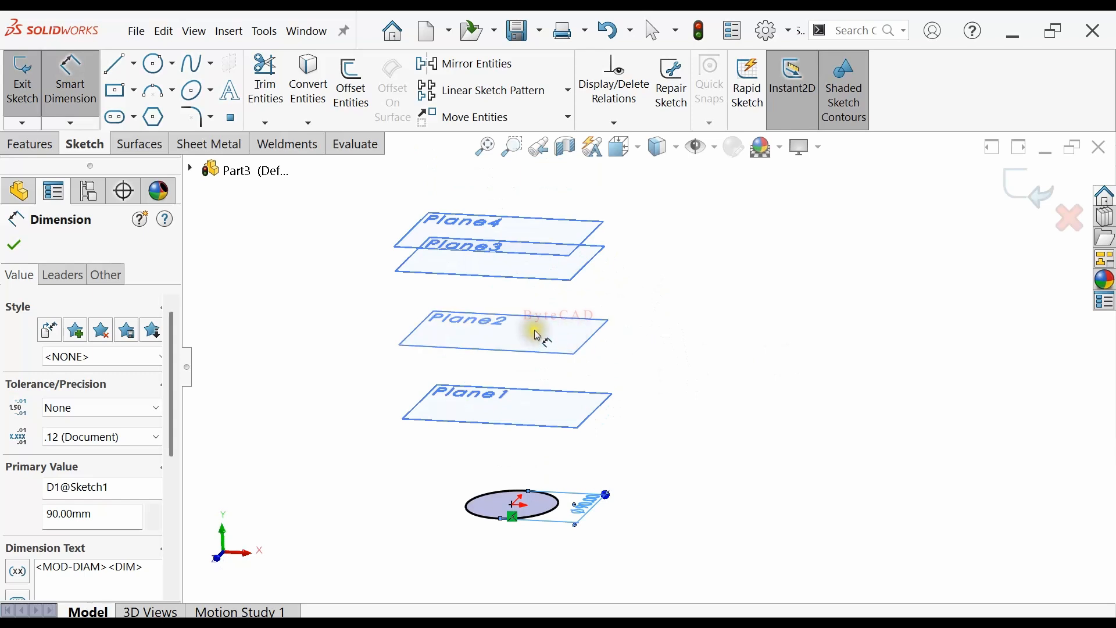
click(18, 92)
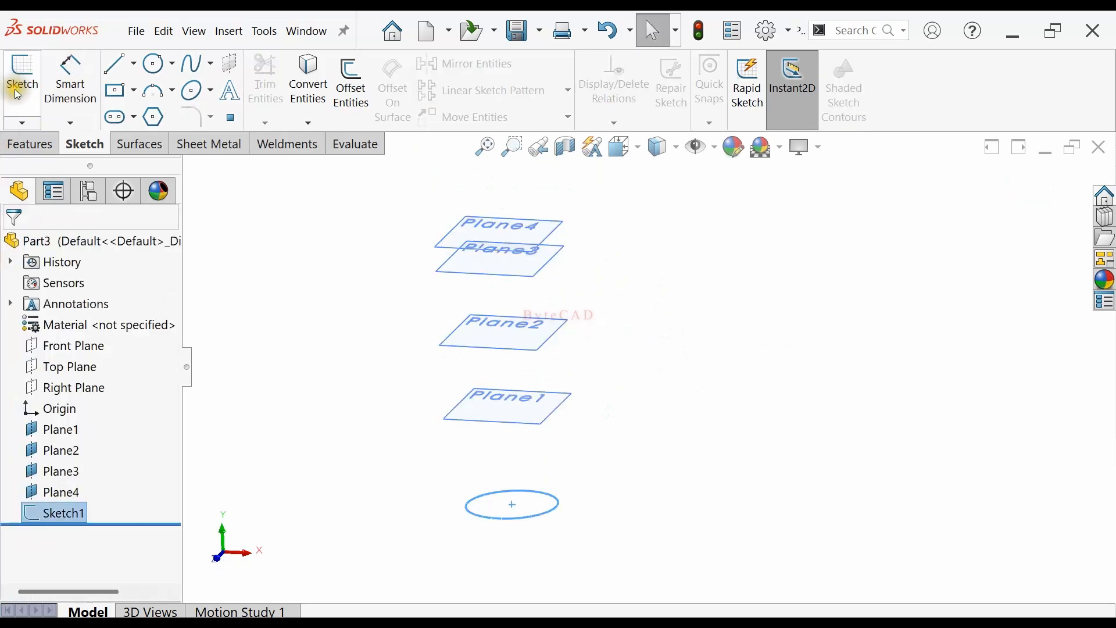
Start a sketch on Plane1 and draw a circle about 210 mm in diameter centred on the origin
click(53, 429)
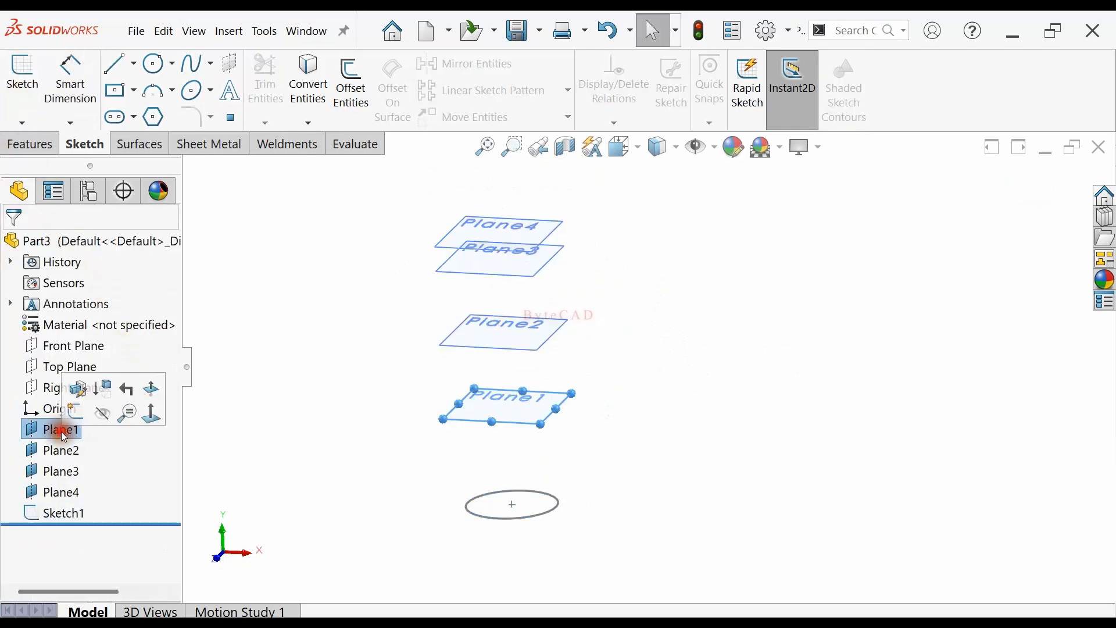
click(28, 79)
click(156, 63)
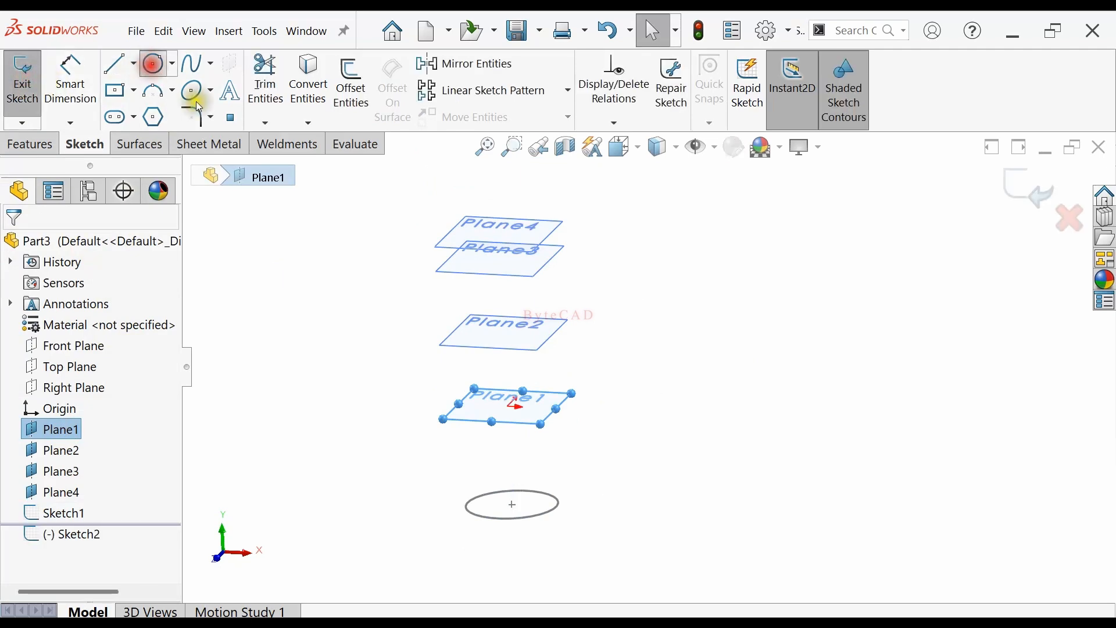
click(514, 412)
click(590, 427)
Dimension the Plane1 circle's diameter to 160 mm and exit the sketch
click(70, 81)
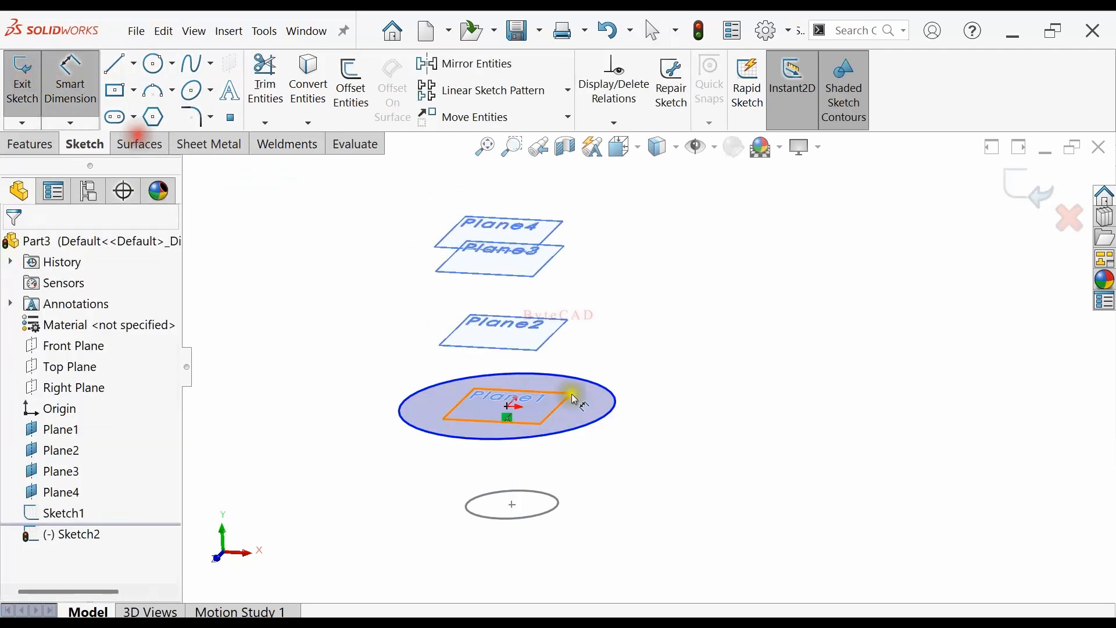
click(592, 422)
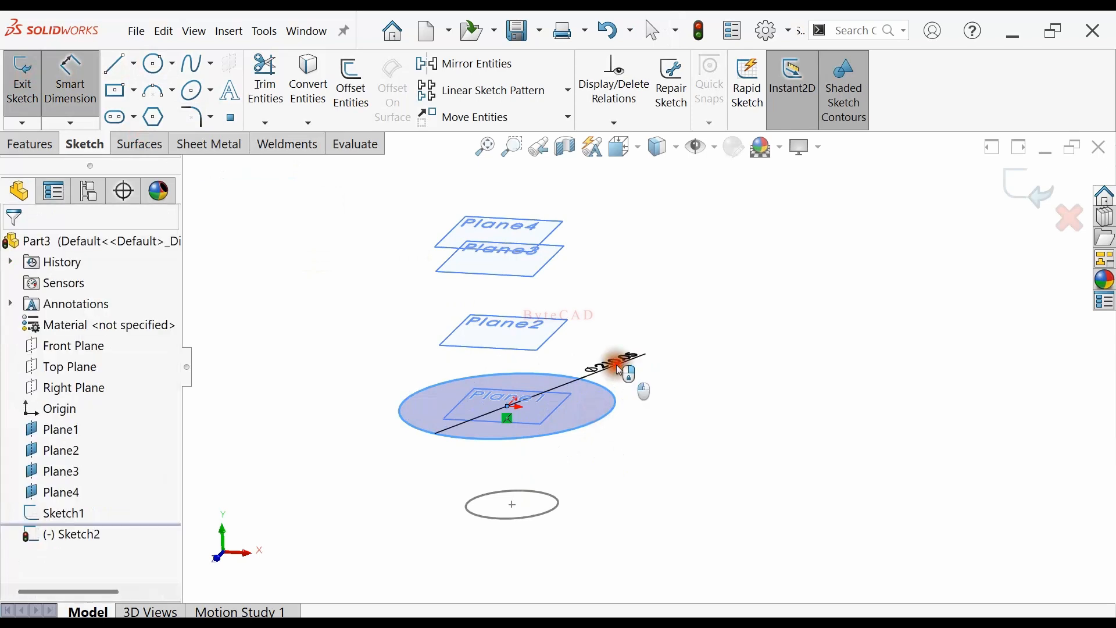
click(620, 371)
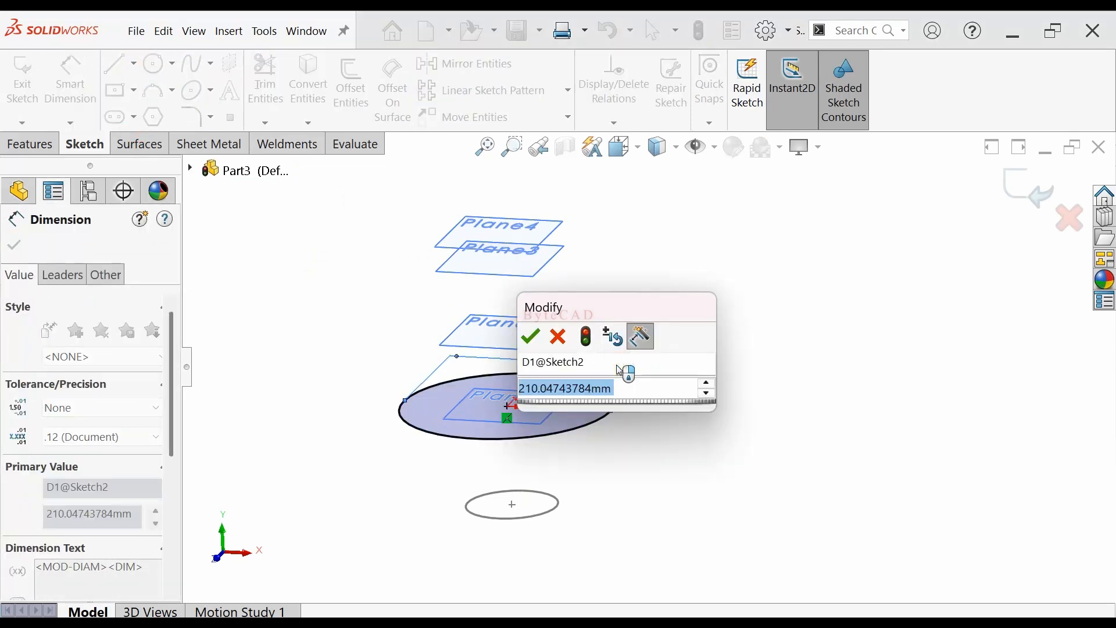
text(160)
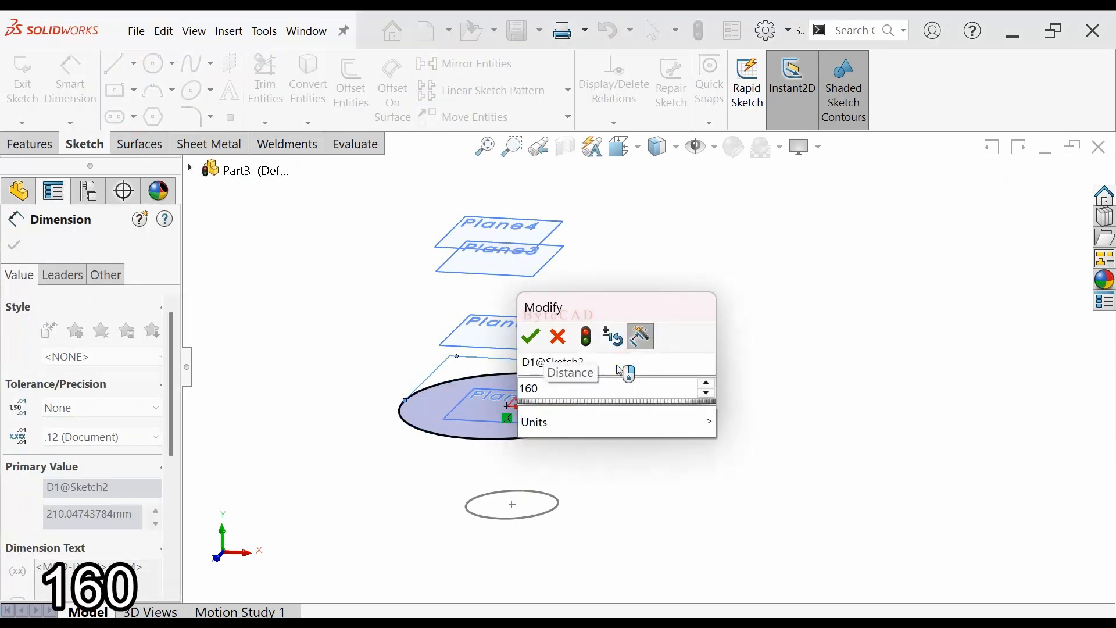
key(Return)
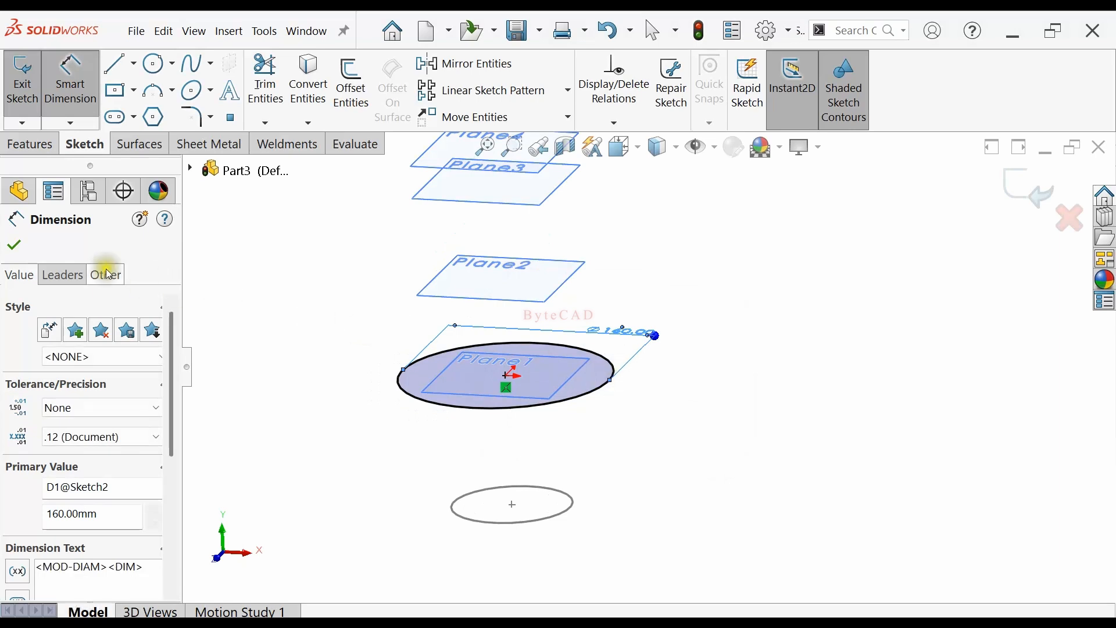
click(15, 247)
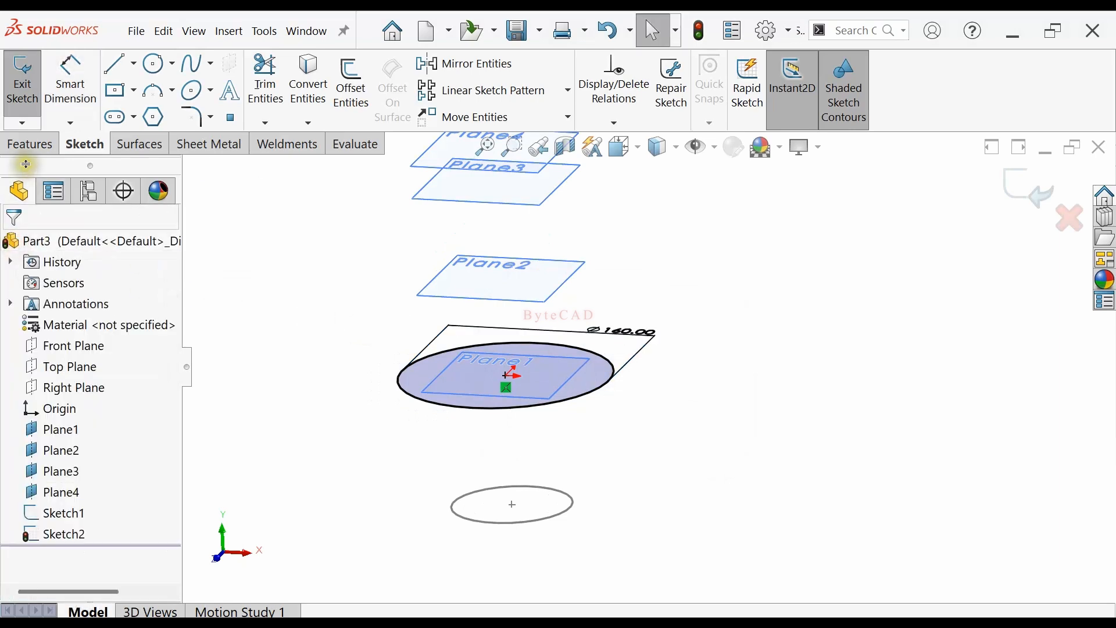
click(22, 82)
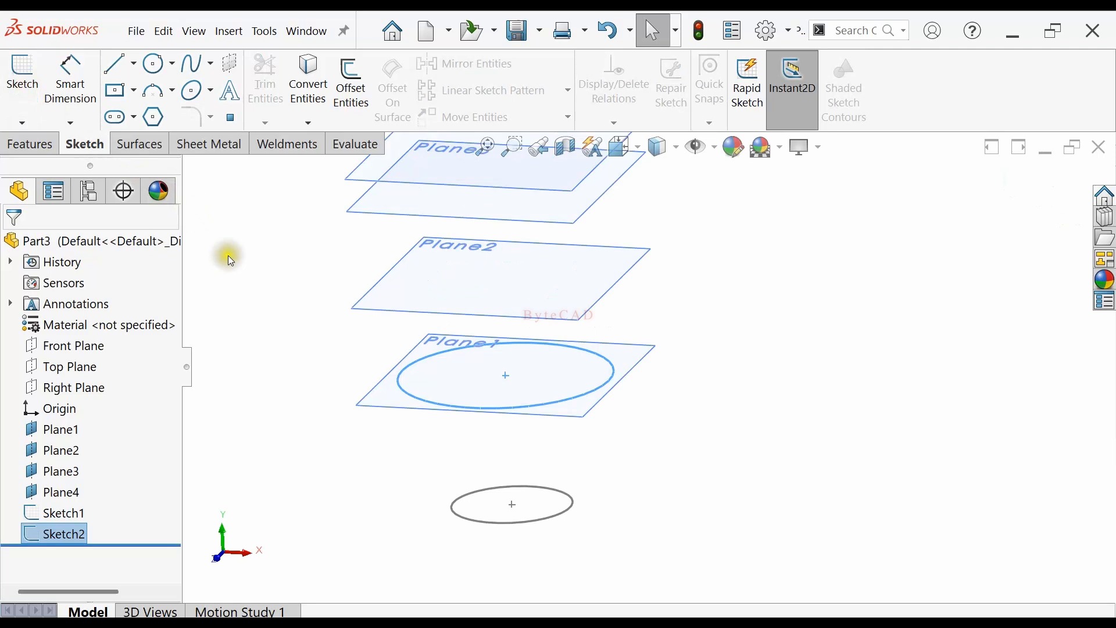
Start a sketch on Plane2 and draw a circle about 139 mm in diameter centred on the origin
click(375, 299)
click(35, 94)
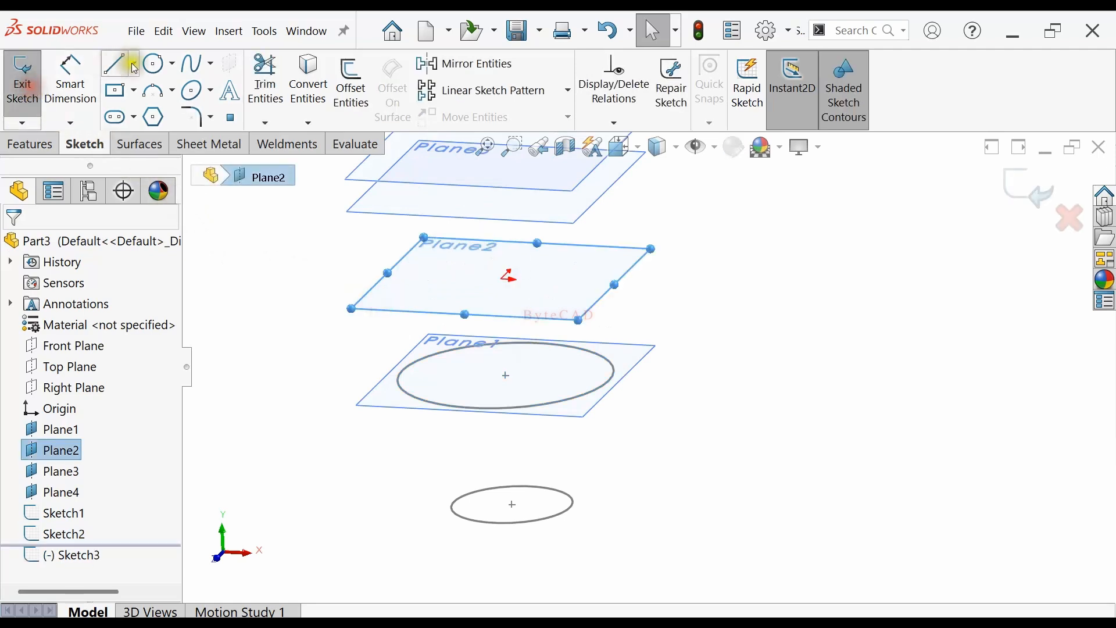
click(155, 63)
click(506, 282)
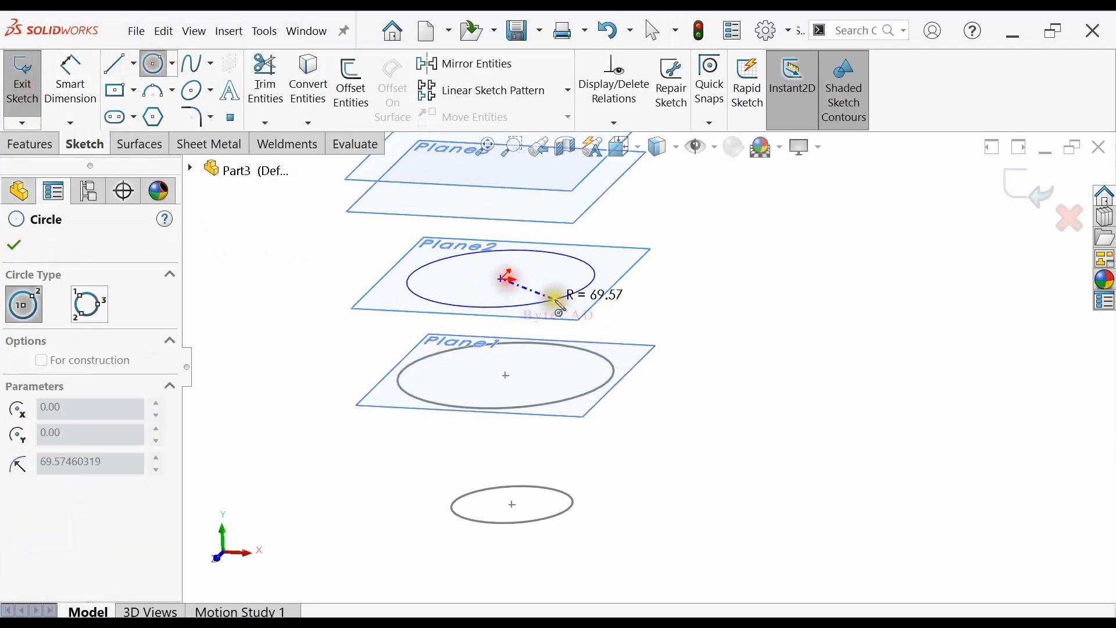
click(569, 299)
Dimension the Plane2 circle's diameter to 60 mm and exit the sketch
click(71, 82)
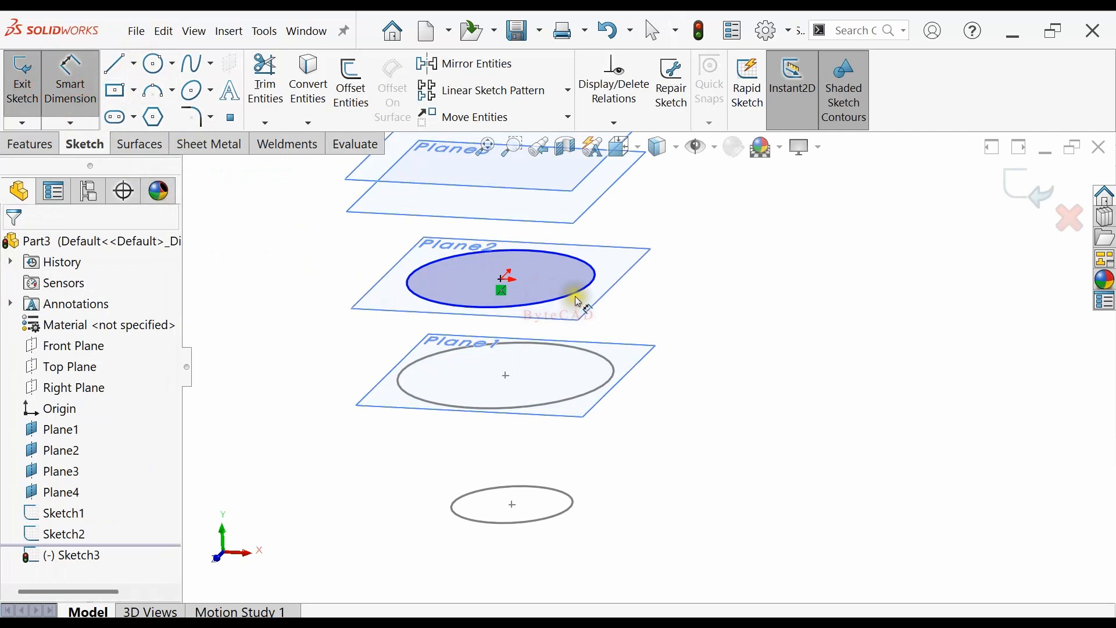
click(587, 292)
click(636, 303)
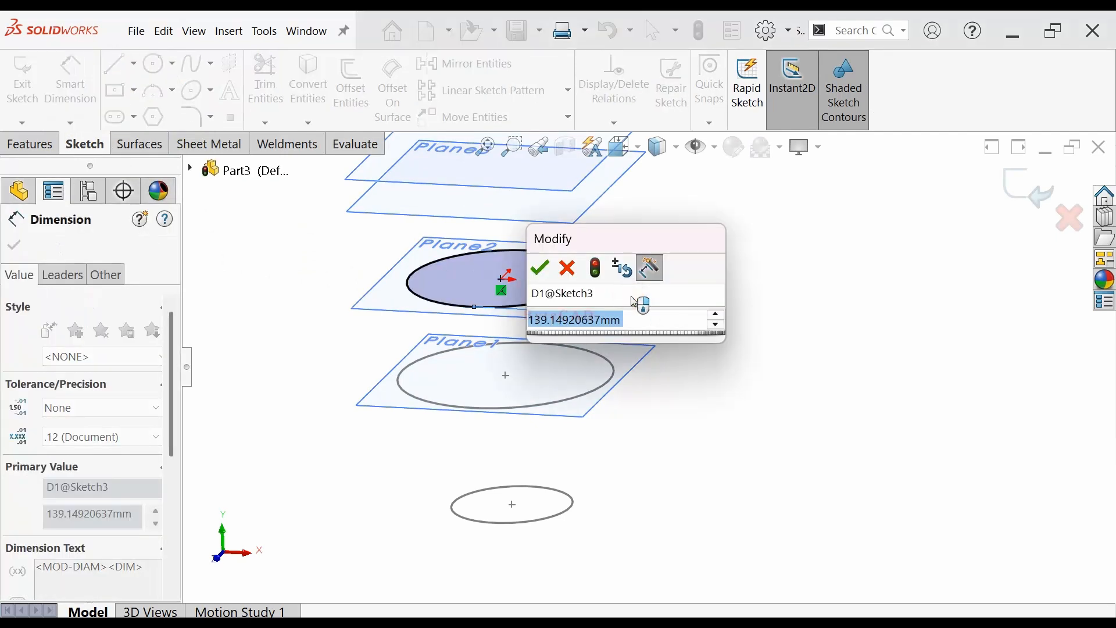
text(60)
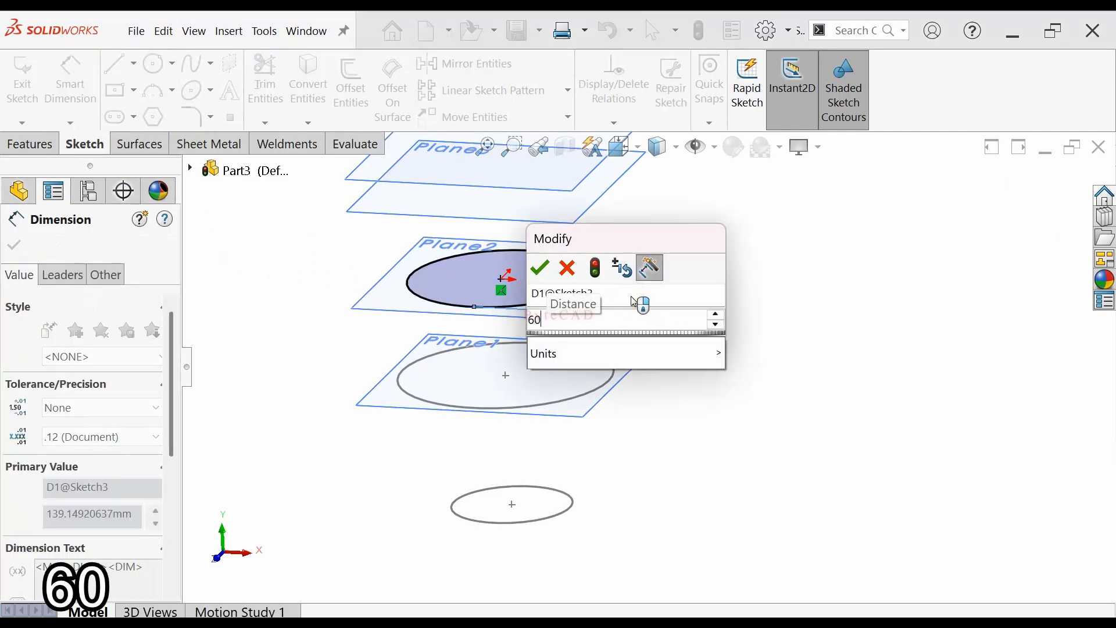
key(Return)
scroll(569, 393, up, 7)
scroll(676, 239, down, 2)
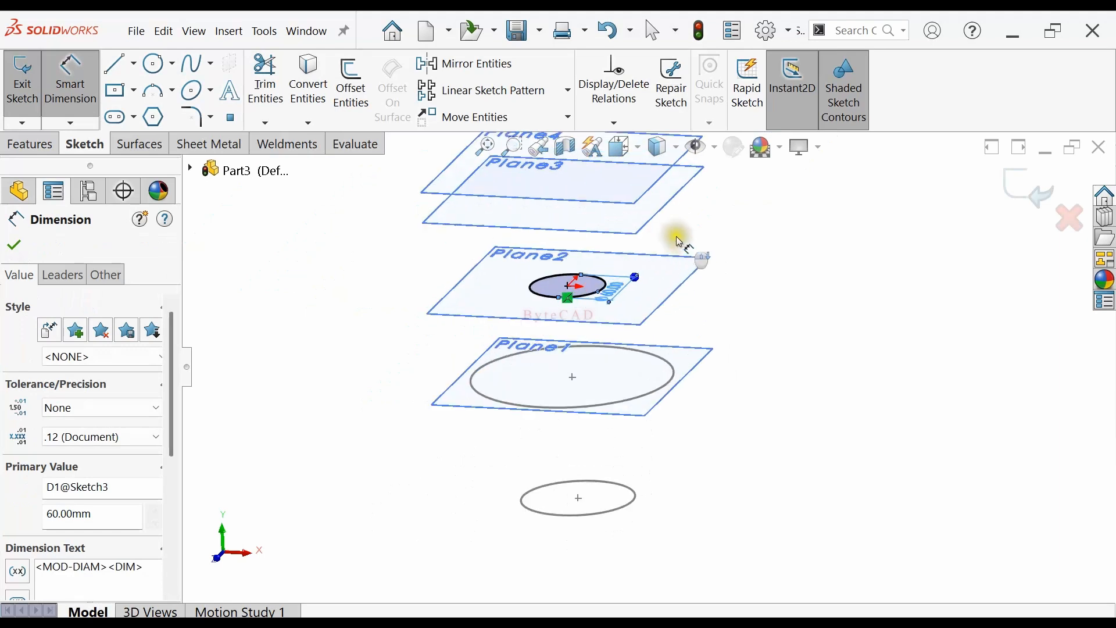
scroll(677, 244, down, 2)
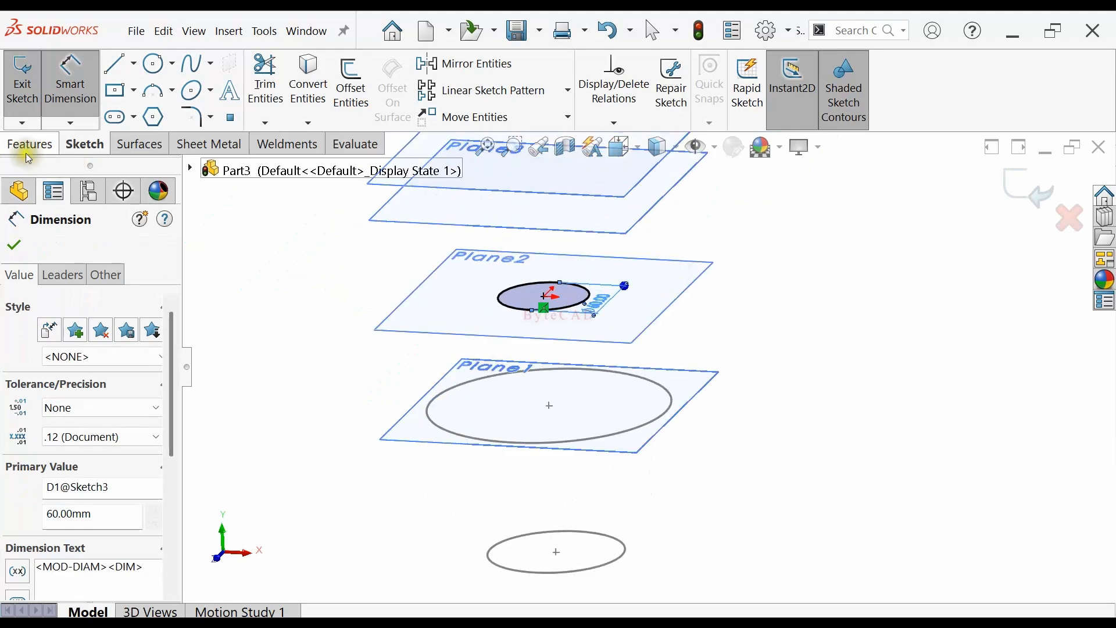
click(22, 81)
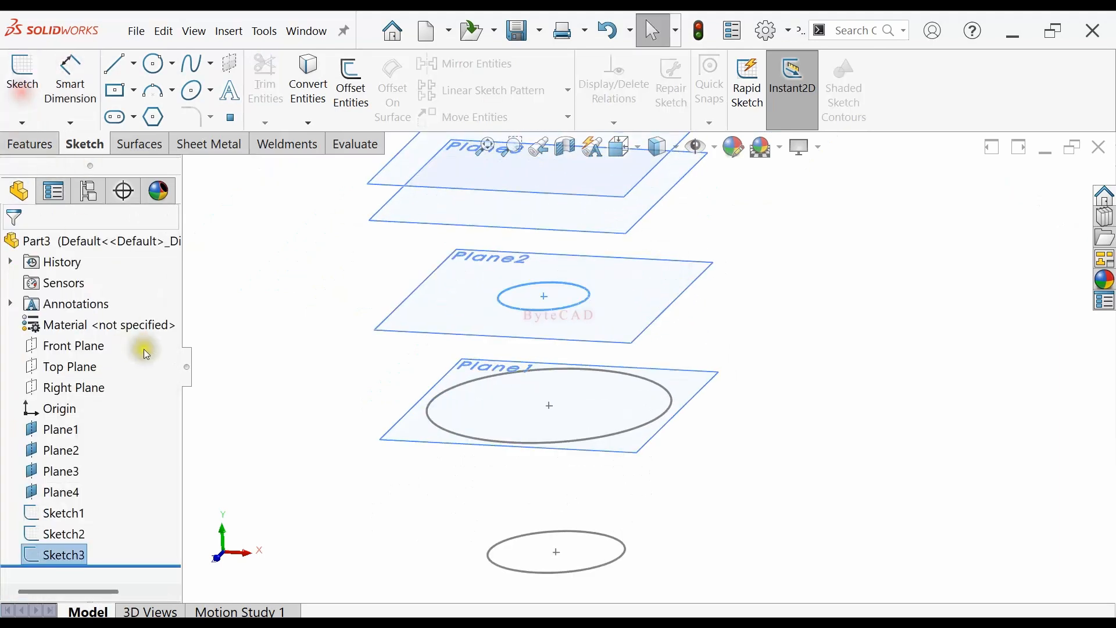
Start a sketch on Plane3 and draw a circle about 136 mm in diameter centred on the origin
click(61, 481)
scroll(722, 245, up, 2)
scroll(722, 245, down, 1)
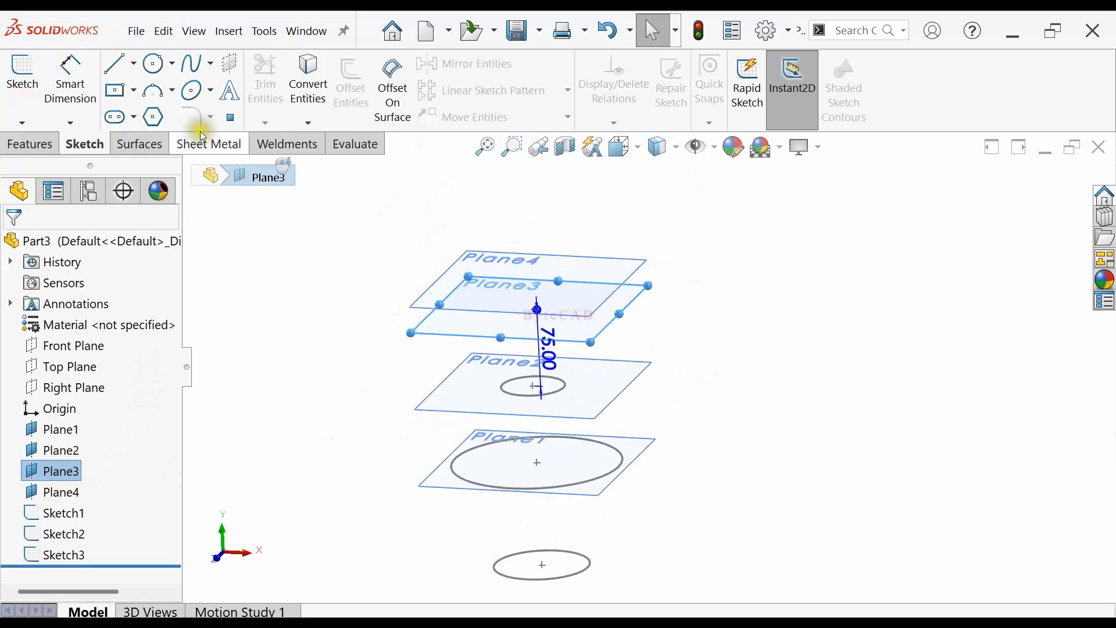
click(22, 82)
click(155, 62)
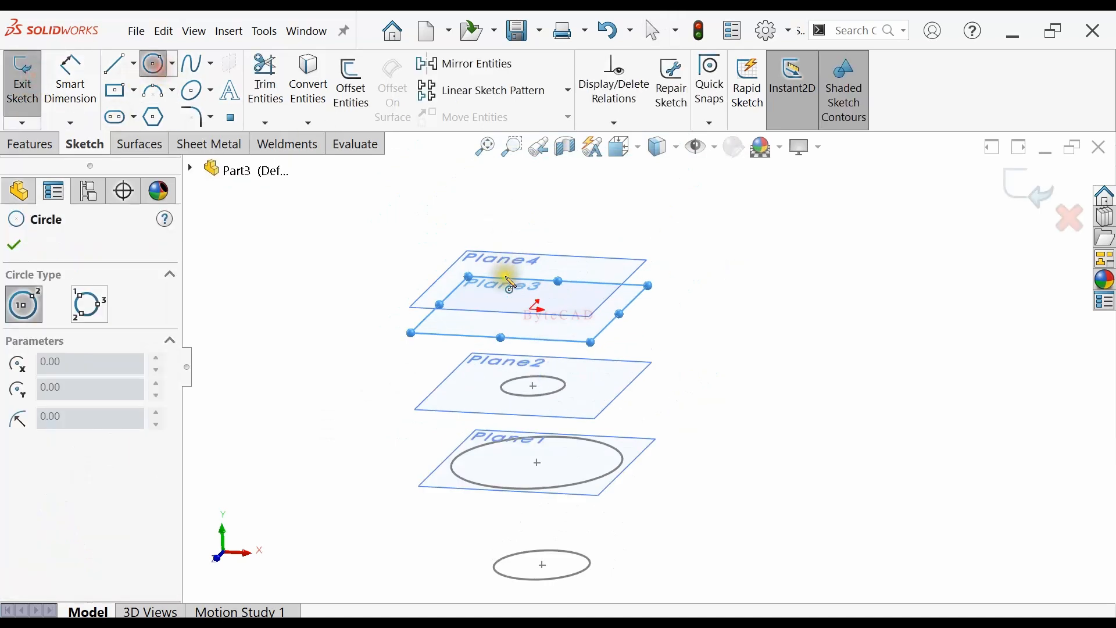
click(531, 309)
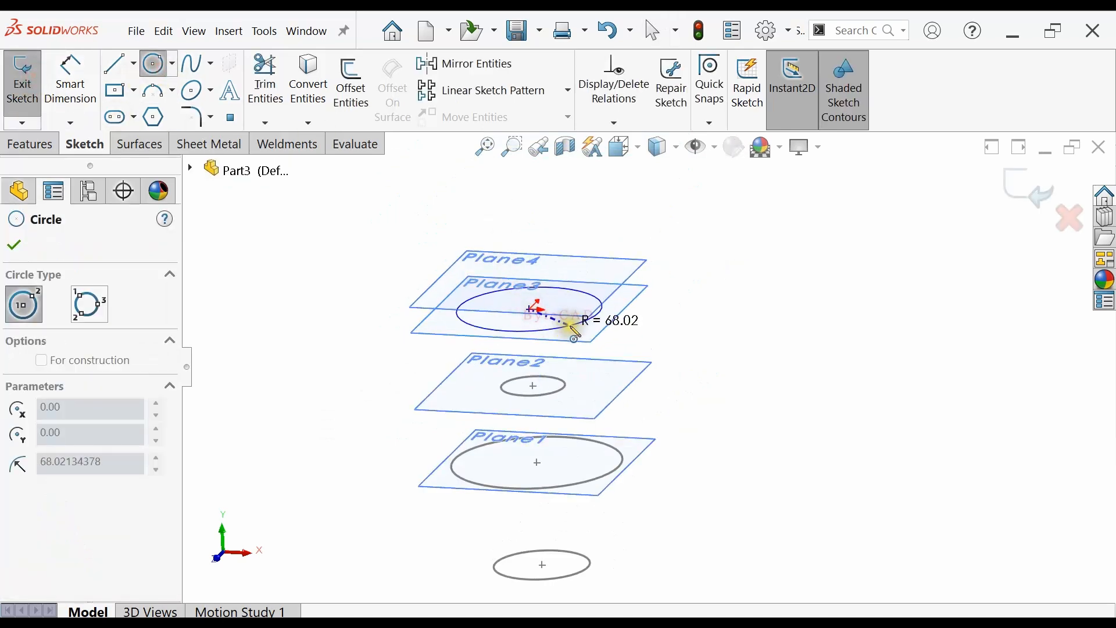
click(573, 322)
Dimension the Plane3 circle's diameter to 90 mm and exit the sketch
click(86, 93)
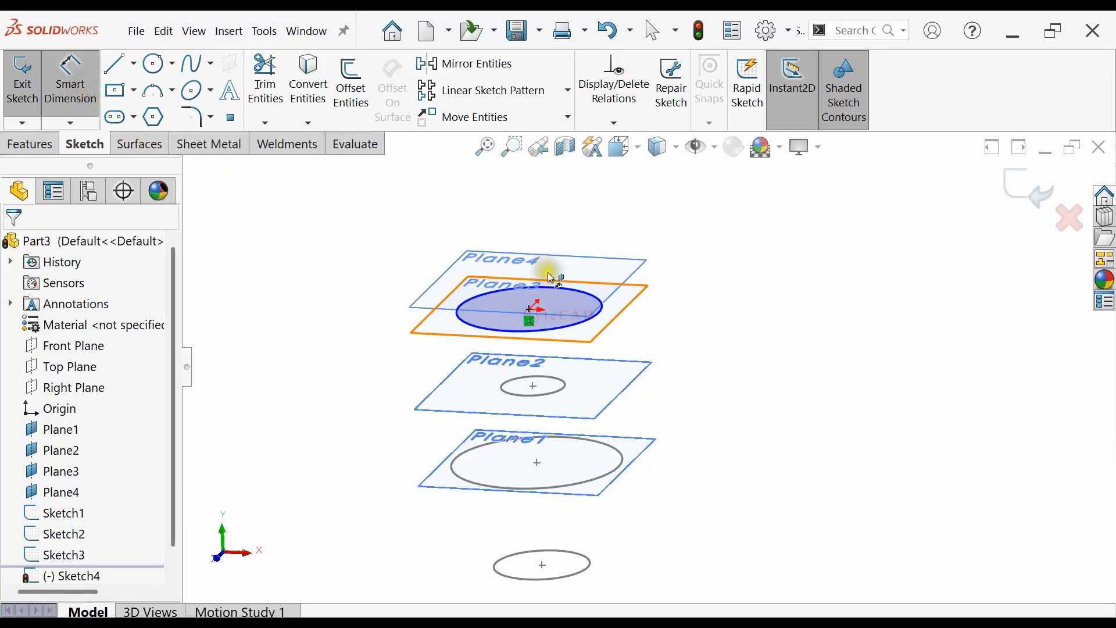
click(605, 319)
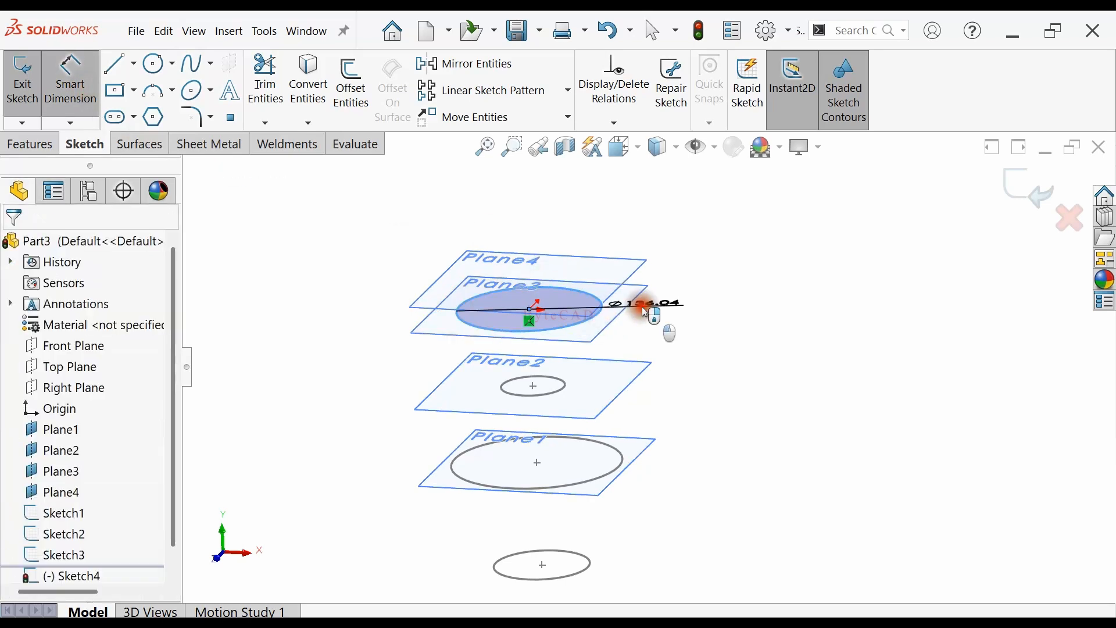
click(659, 317)
text(90)
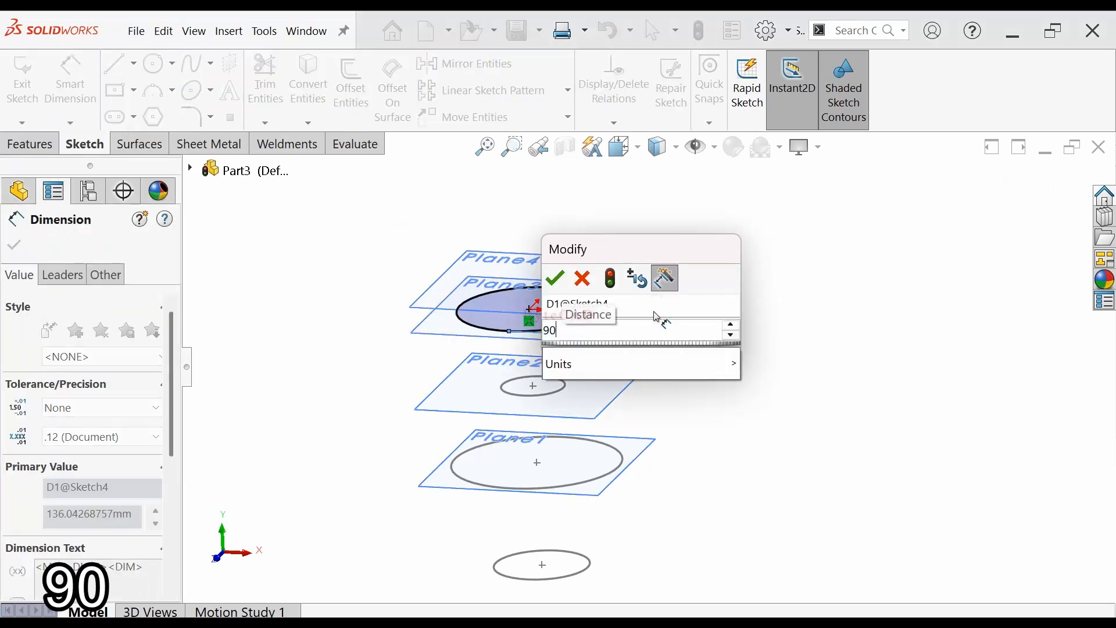
key(Return)
scroll(492, 338, up, 2)
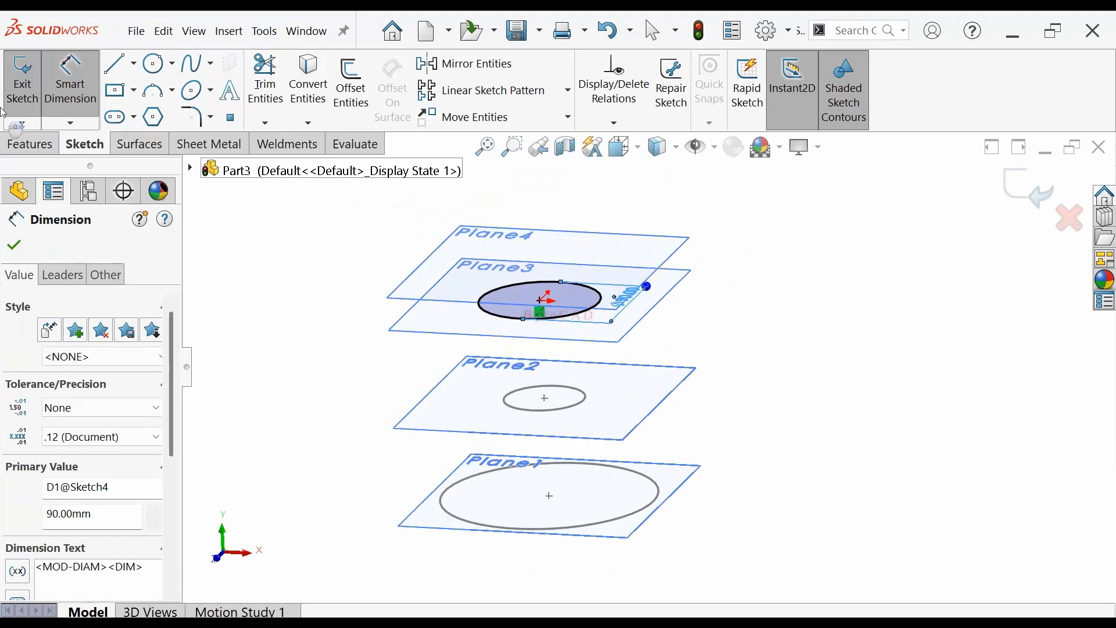
click(22, 81)
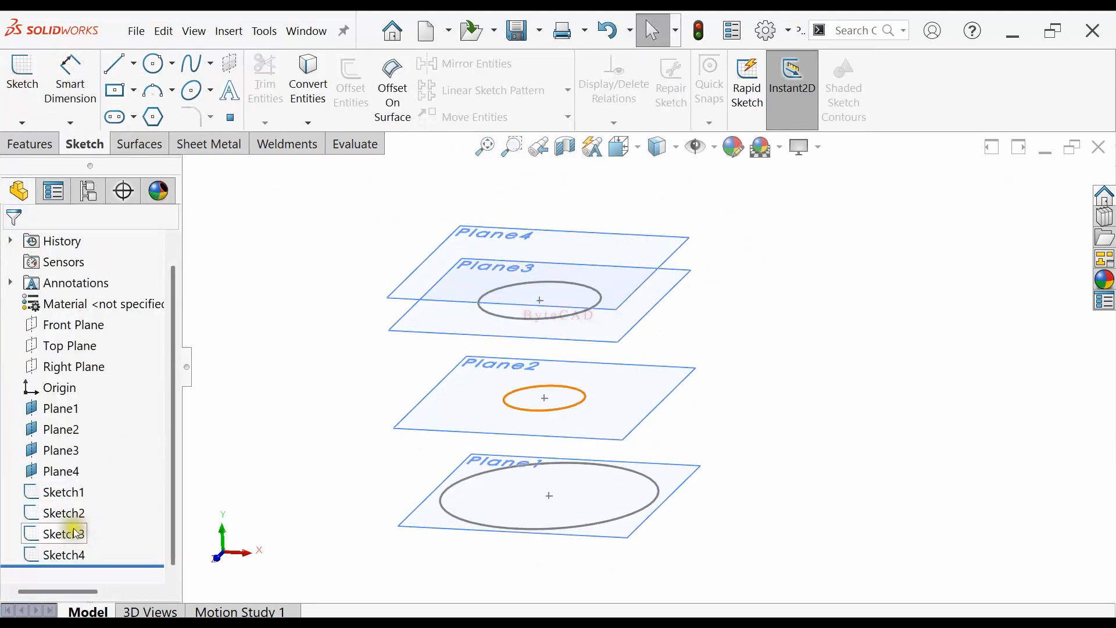
Start a sketch on Plane4 and draw a circle about 112 mm in diameter centred on the origin
click(56, 471)
click(22, 76)
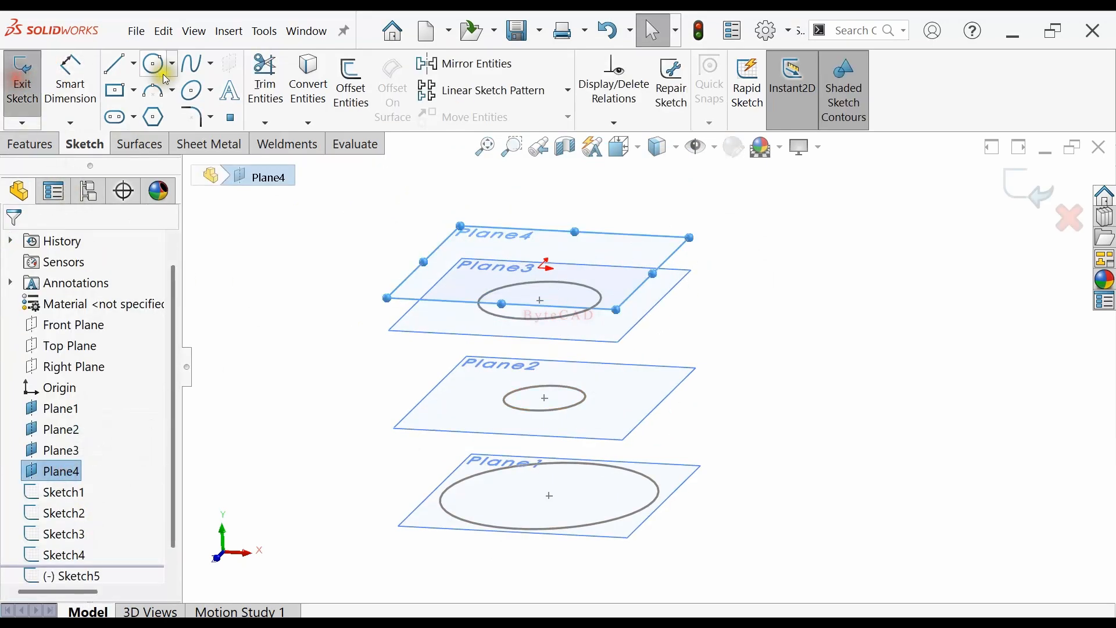
click(156, 62)
click(539, 268)
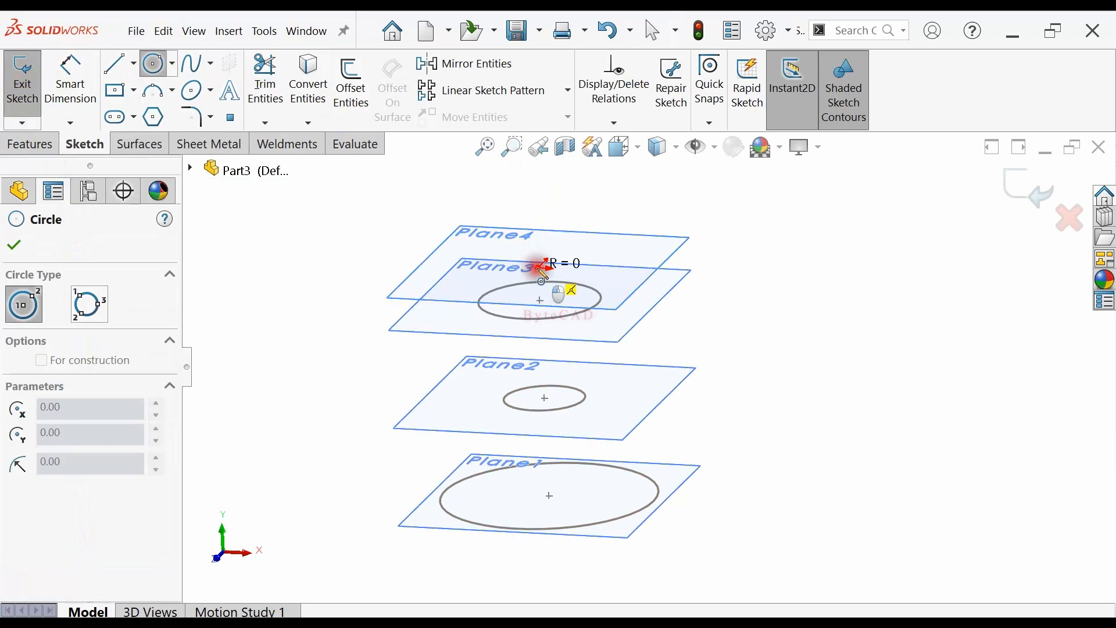
click(612, 271)
Dimension the Plane4 circle's diameter to 130 mm and exit the sketch
click(70, 81)
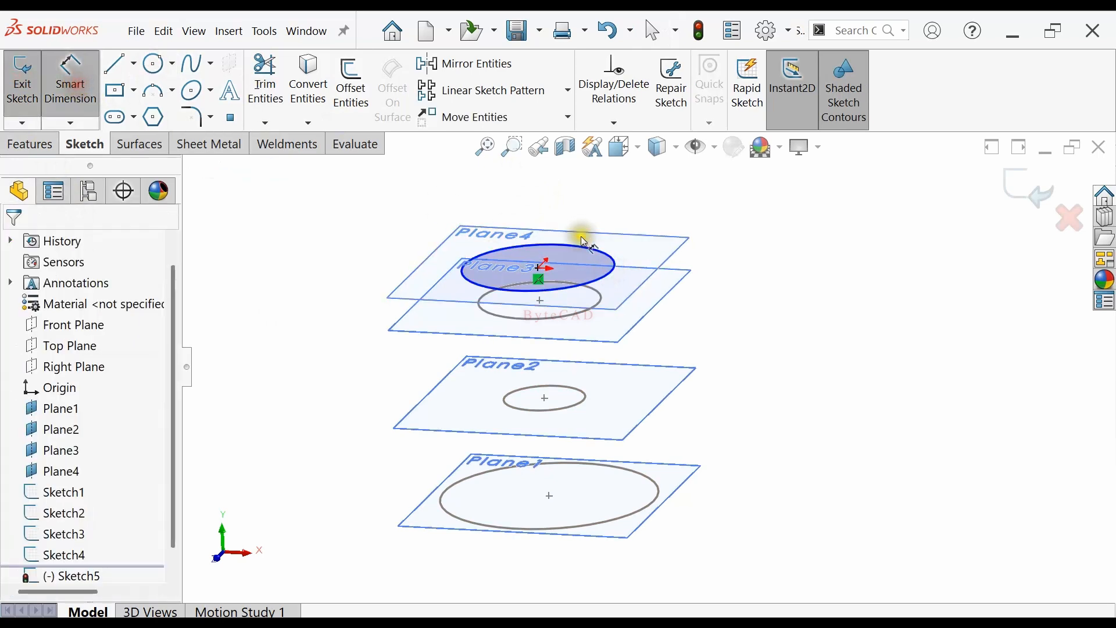
click(609, 260)
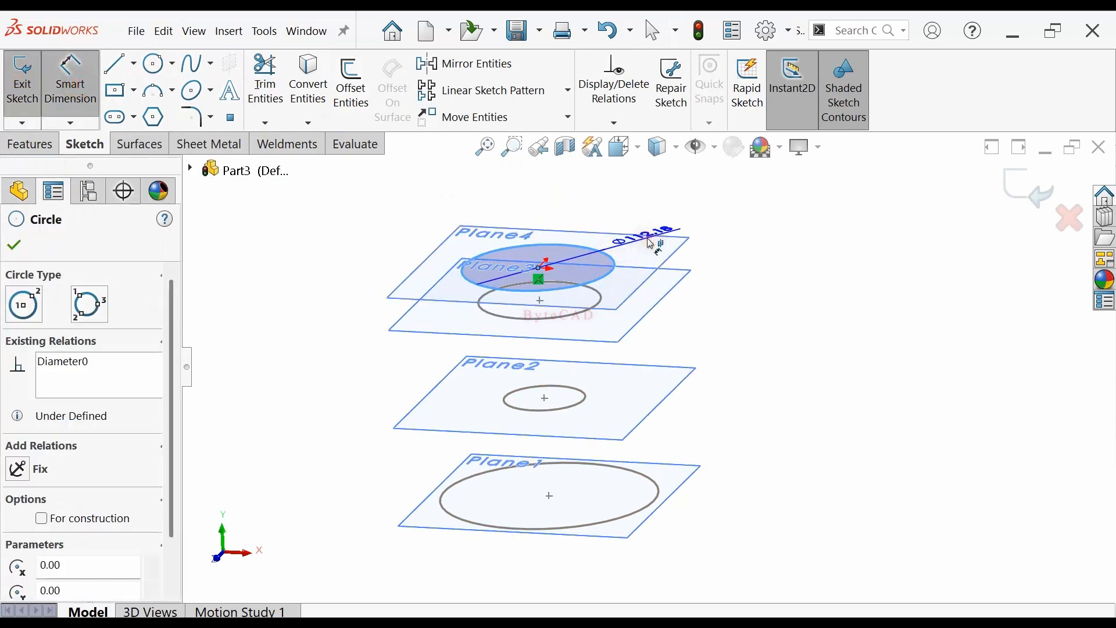
click(703, 253)
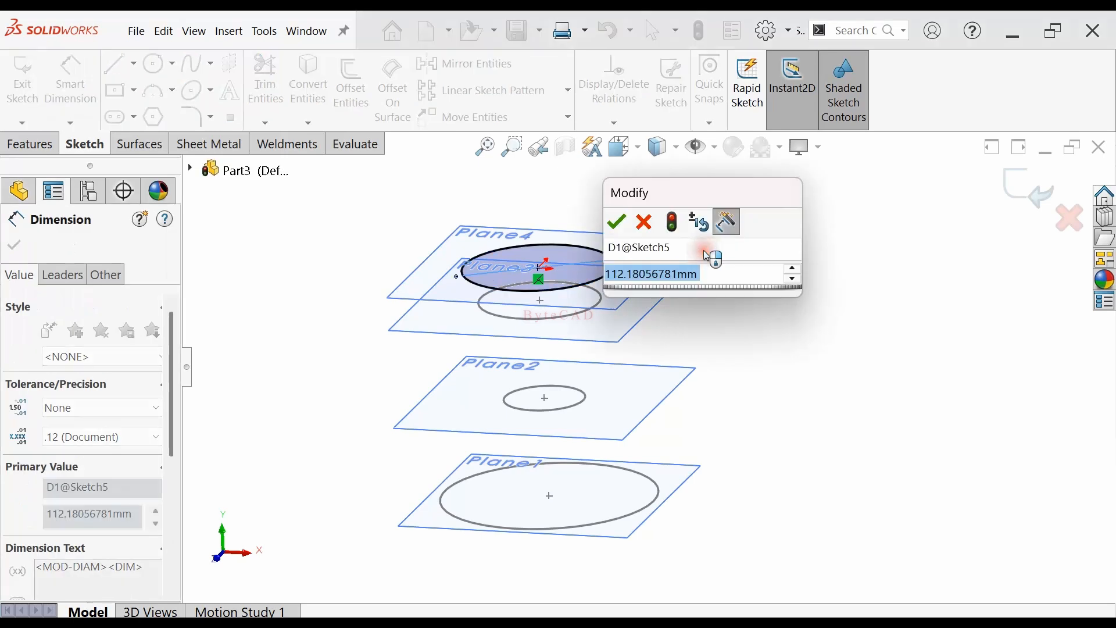
text(130)
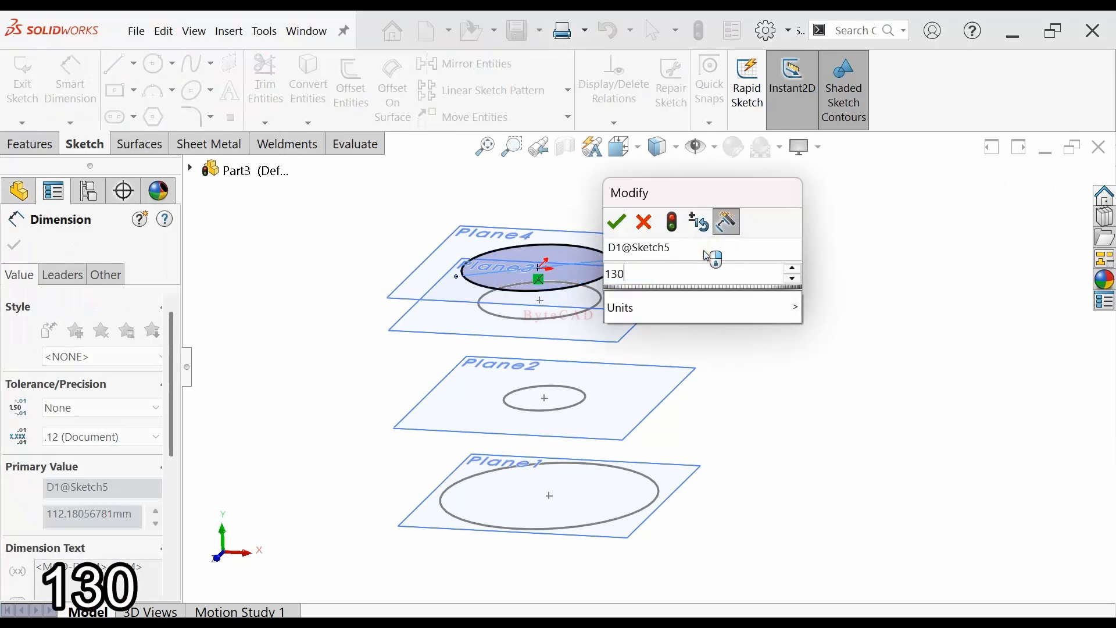
key(Return)
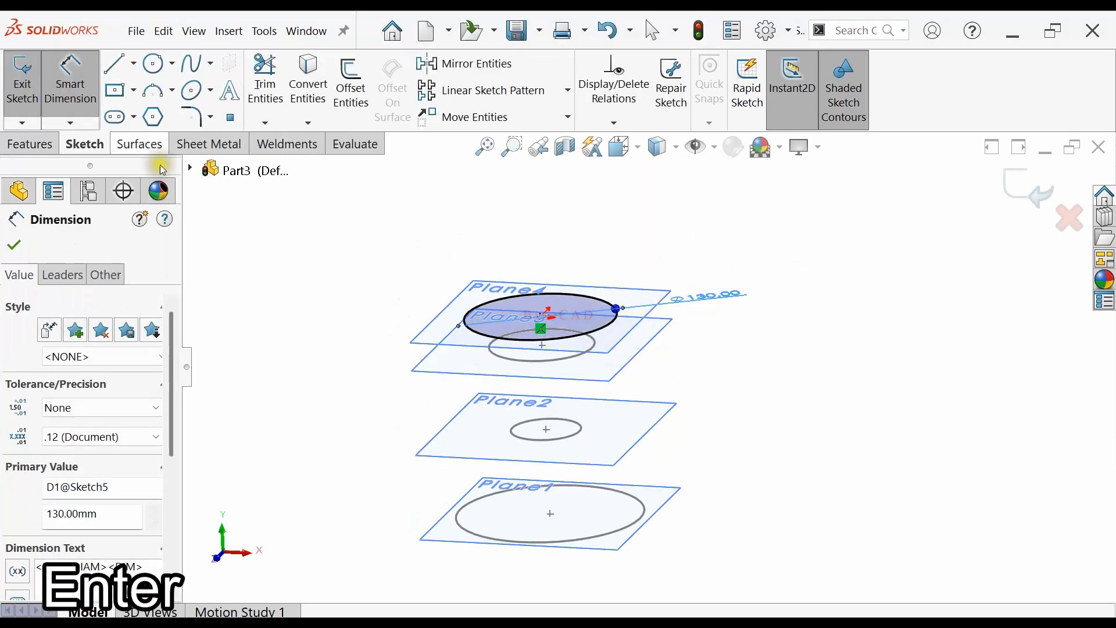
click(24, 88)
scroll(305, 285, up, 4)
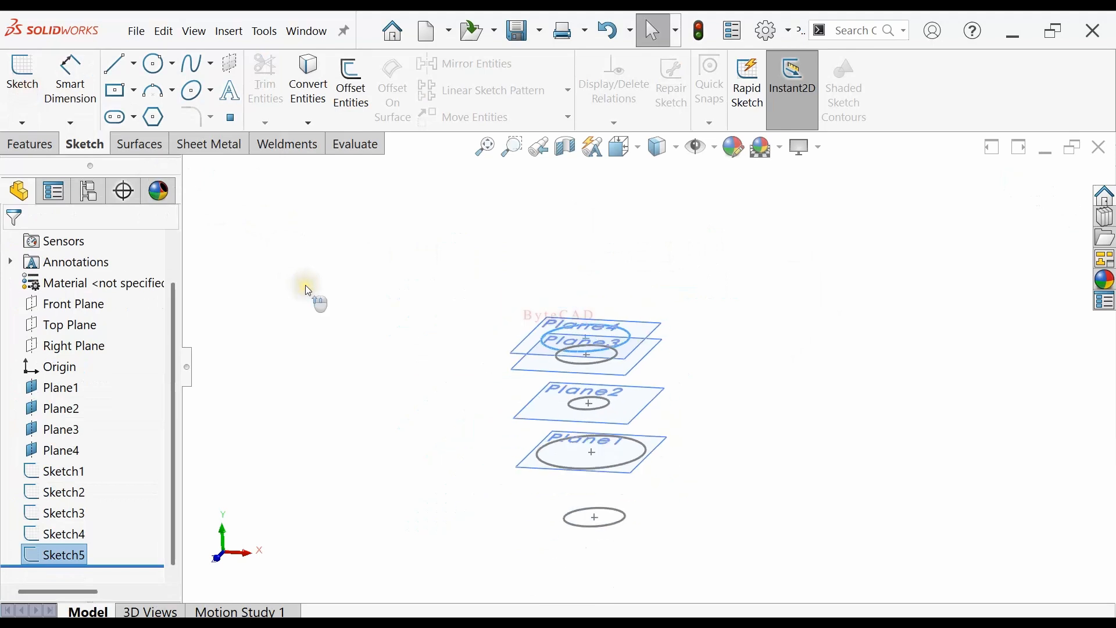
scroll(645, 425, down, 3)
click(334, 410)
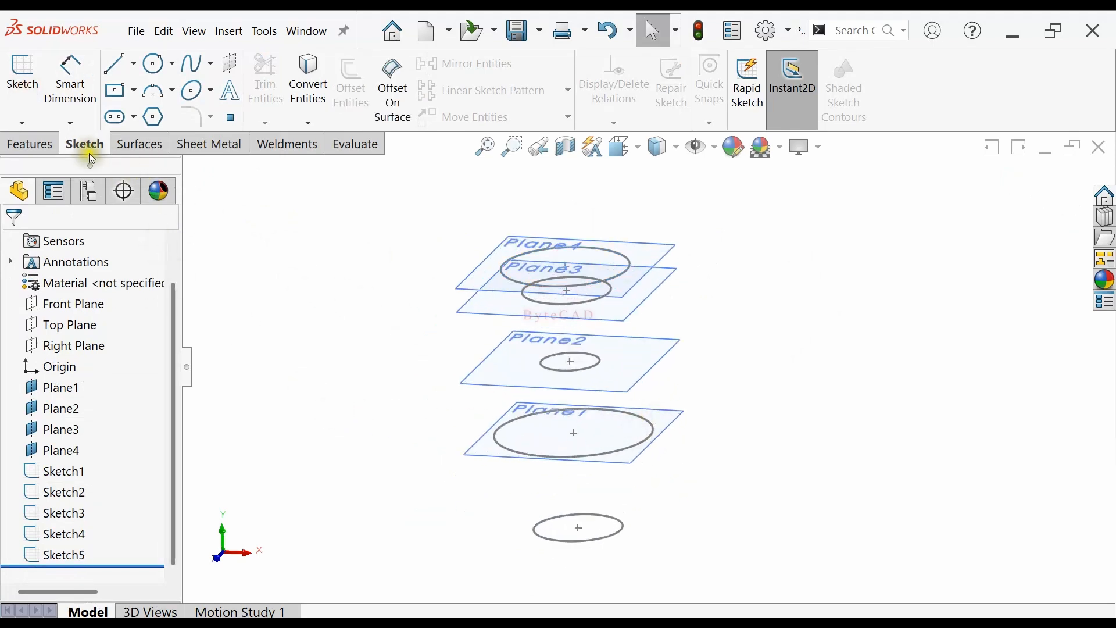
Create a lofted surface through the five circle sketches in order from the Top Plane up to Plane4
click(120, 147)
click(163, 81)
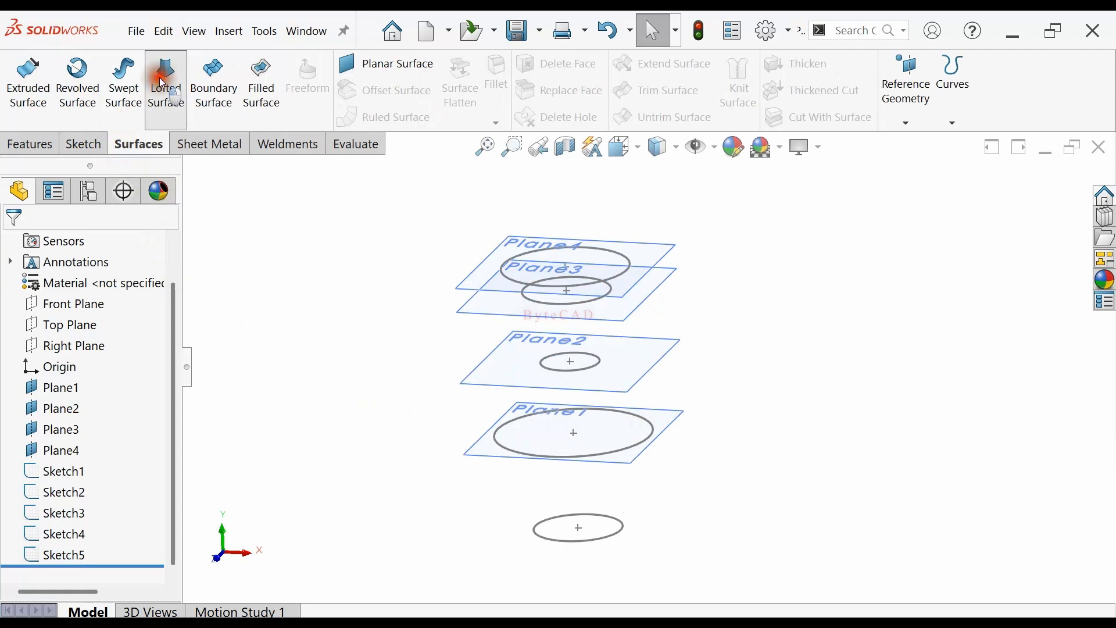
click(613, 542)
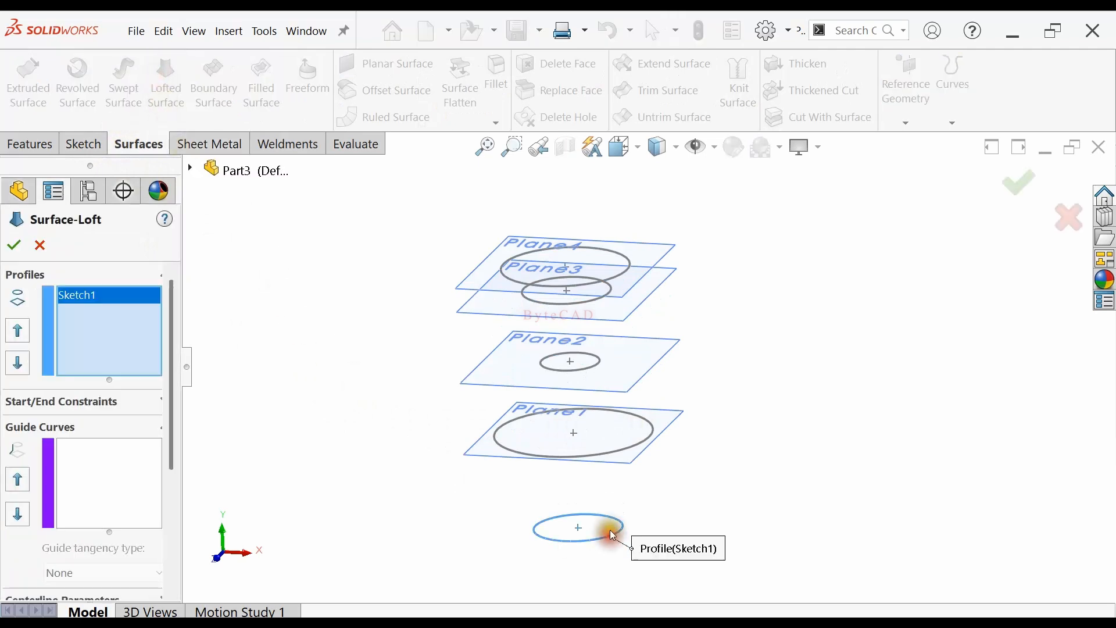
click(614, 457)
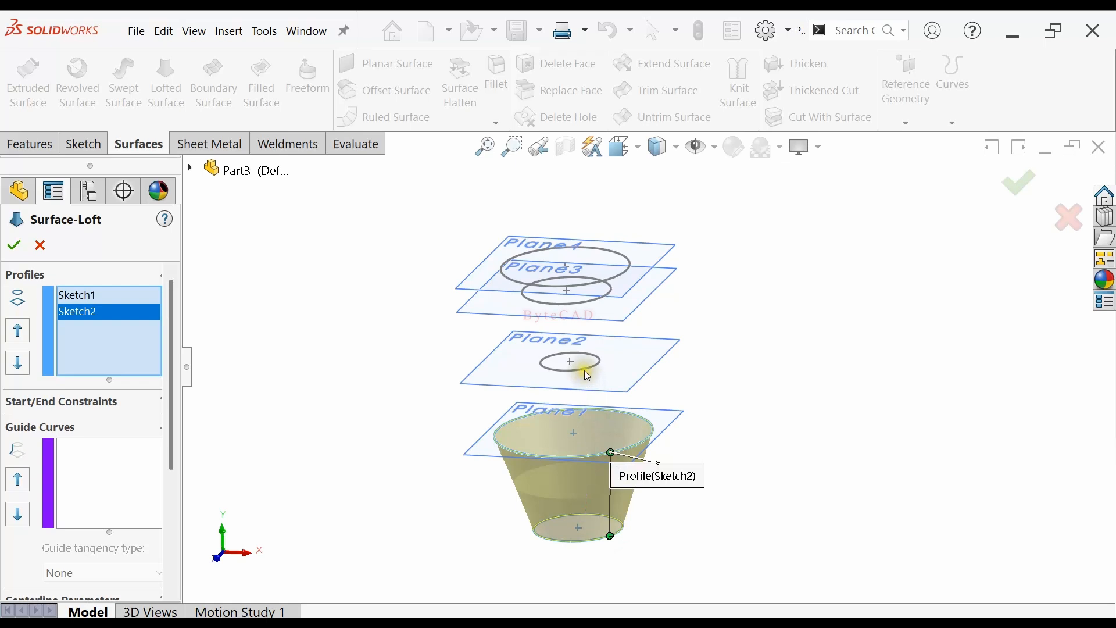
click(592, 372)
click(599, 301)
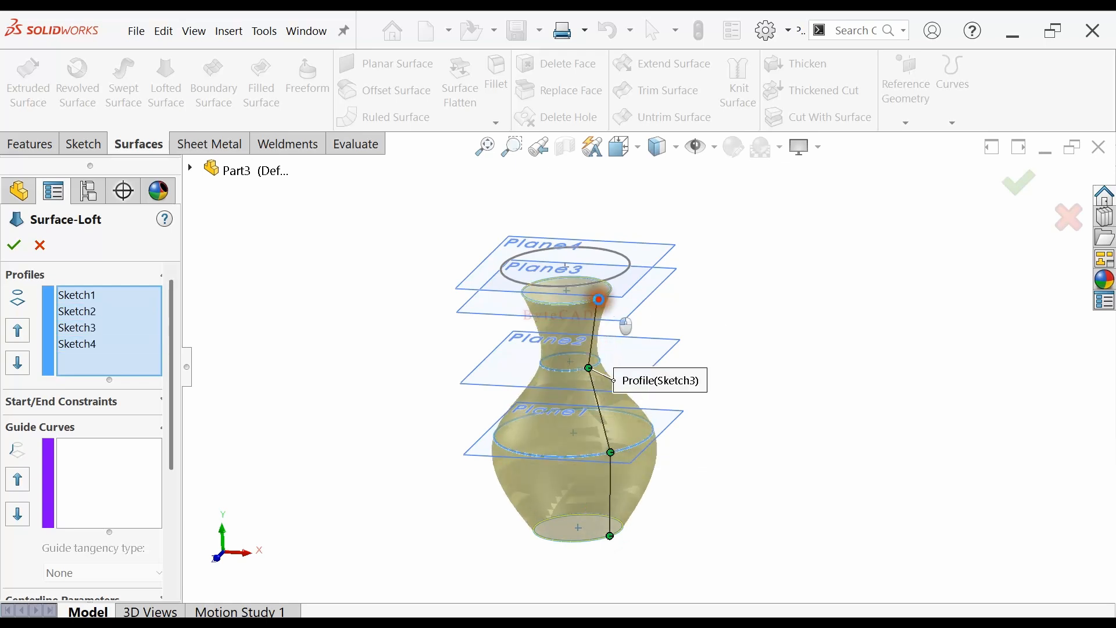
click(609, 283)
click(628, 149)
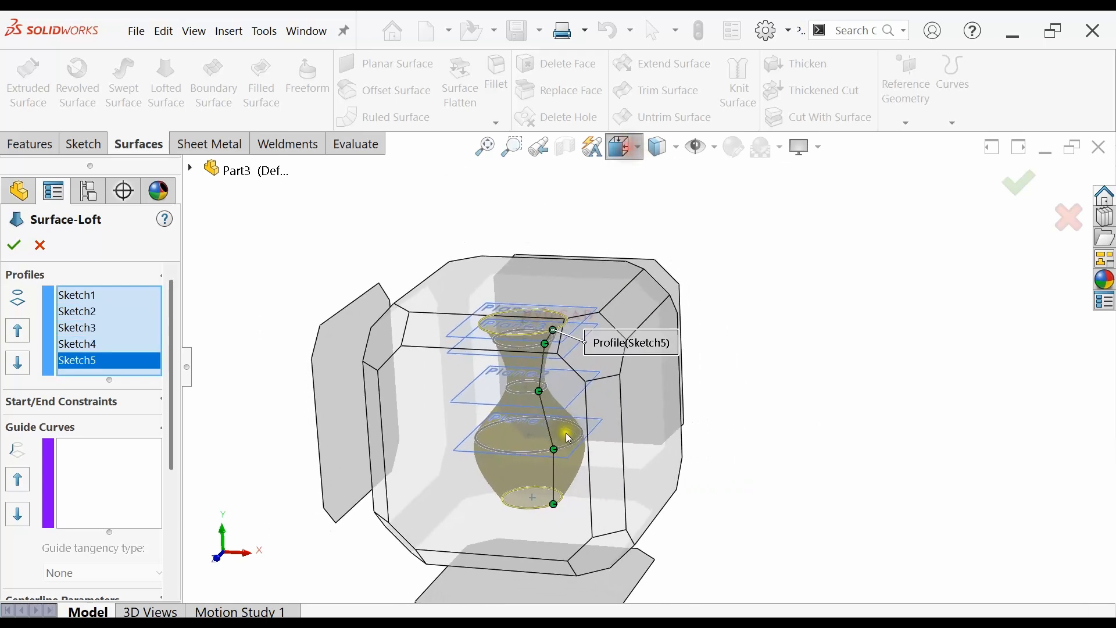
click(704, 181)
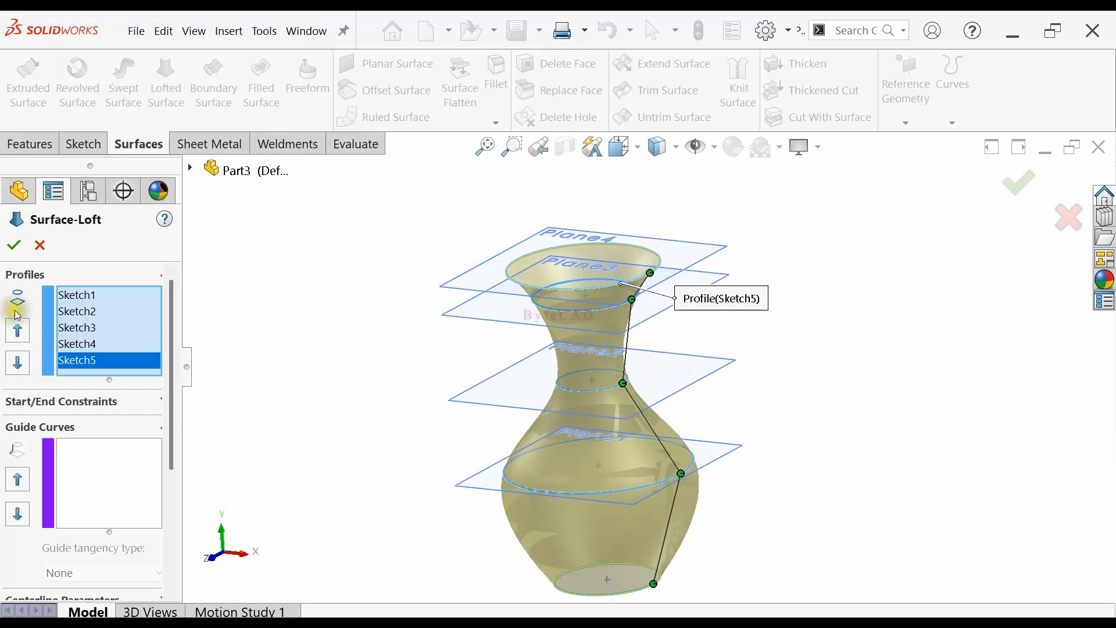
click(14, 245)
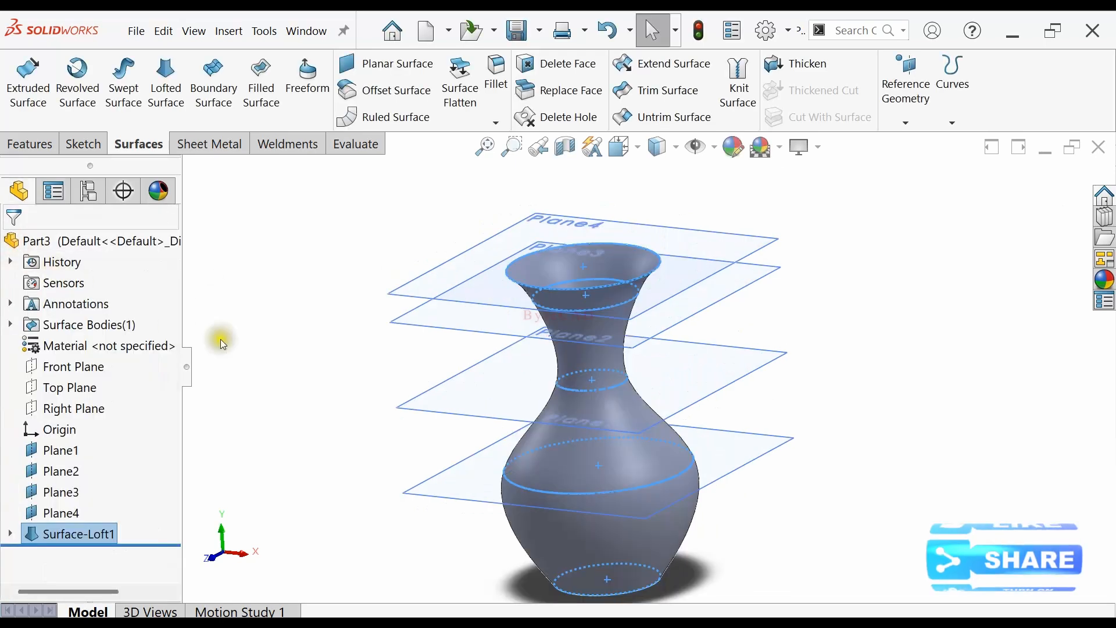
click(336, 388)
Hide the reference planes Plane4, Plane3, Plane2 and Plane1
click(54, 512)
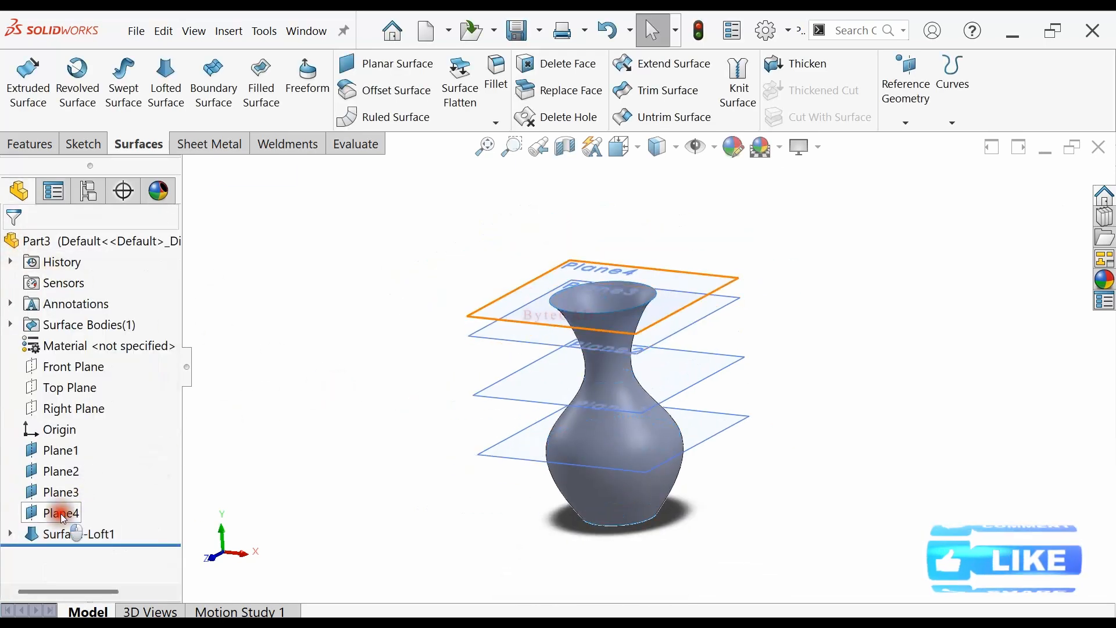
click(100, 491)
click(59, 498)
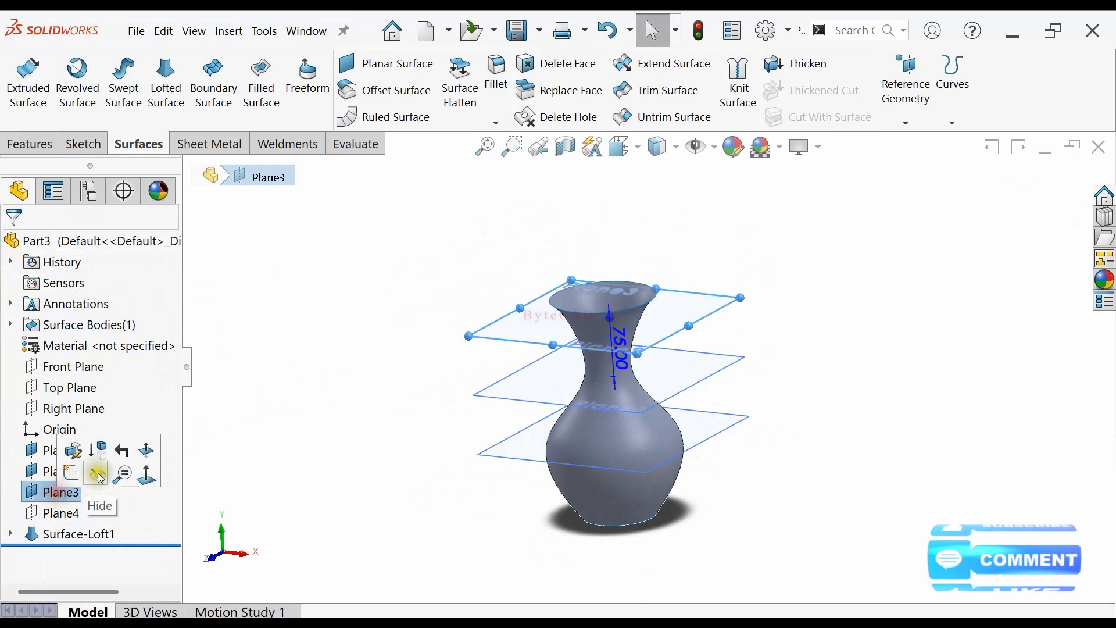
click(95, 472)
click(55, 472)
click(92, 454)
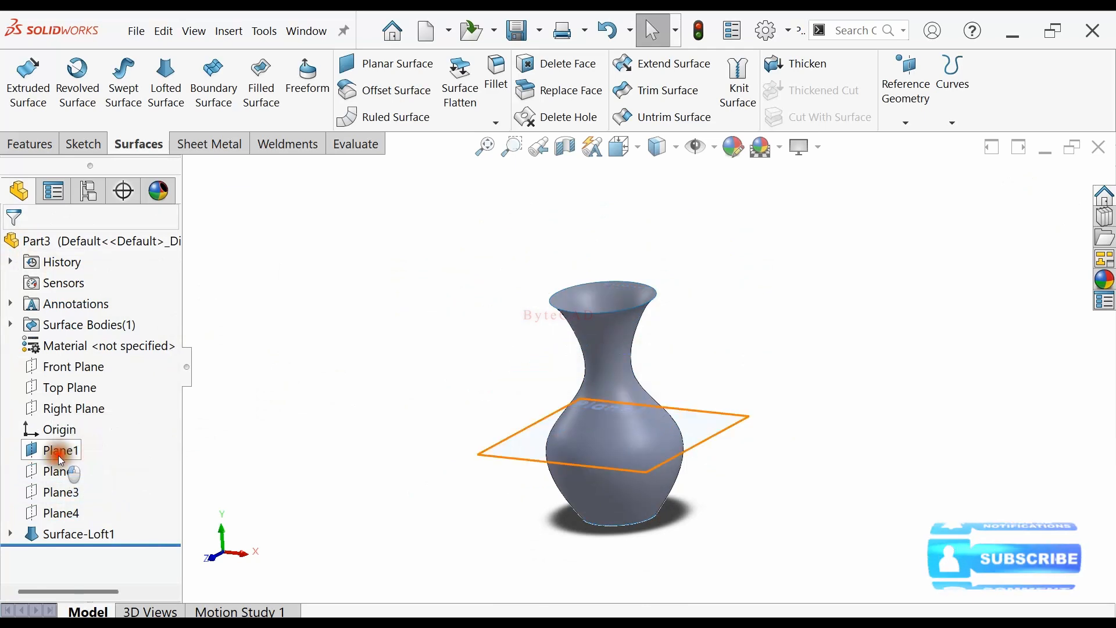
click(58, 450)
click(92, 434)
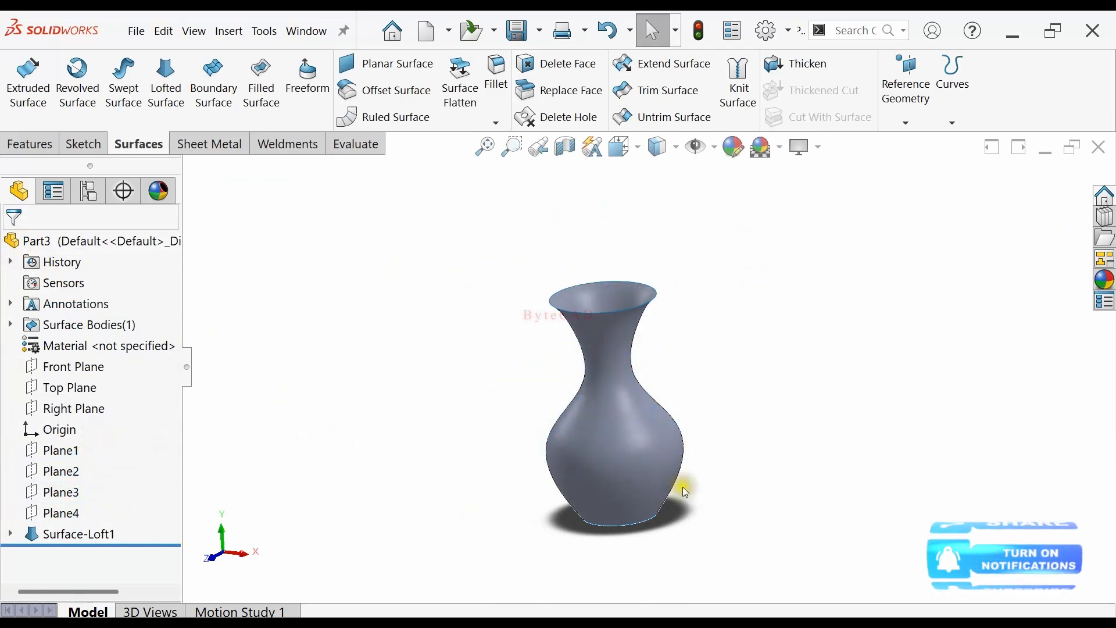
middle_drag(683, 486, 531, 158)
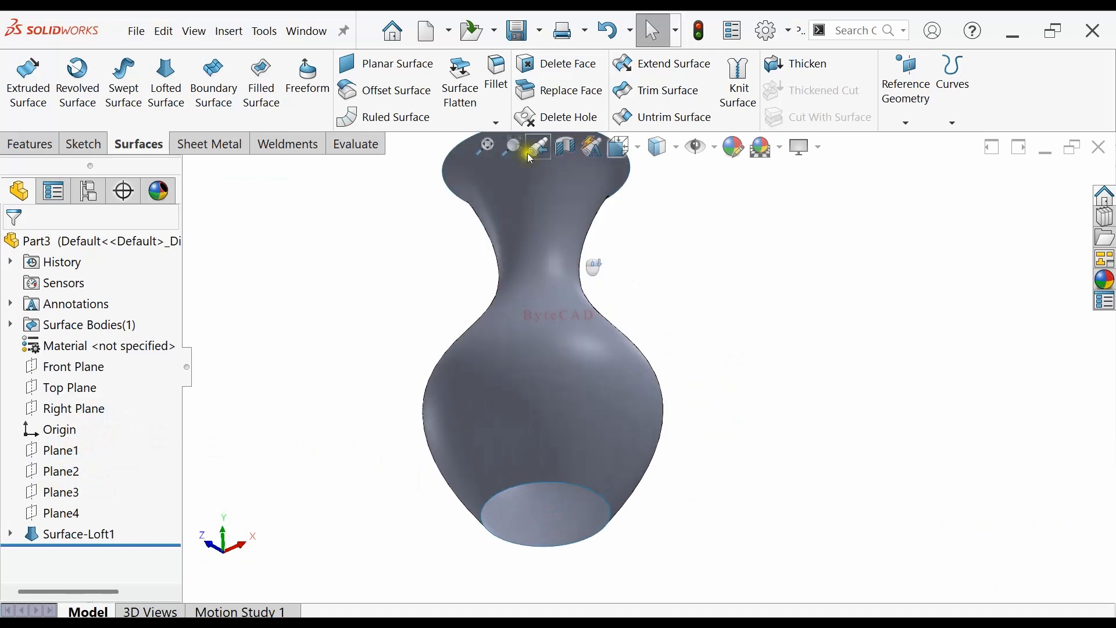
Close the vase's open base with a planar surface bounded by its bottom circular edge
click(412, 66)
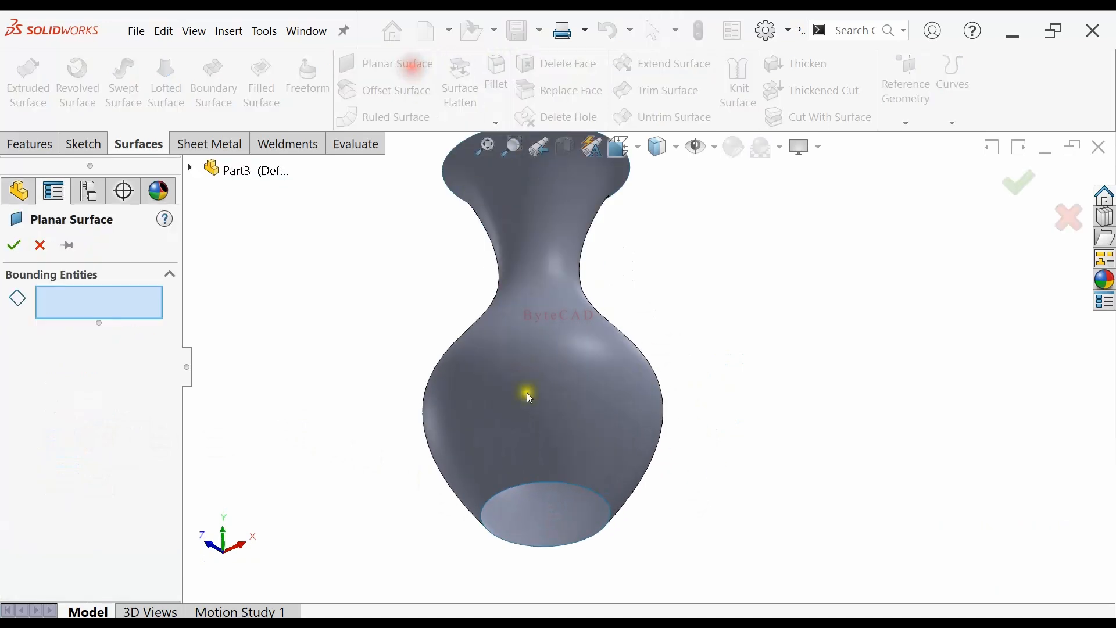
click(530, 484)
click(14, 245)
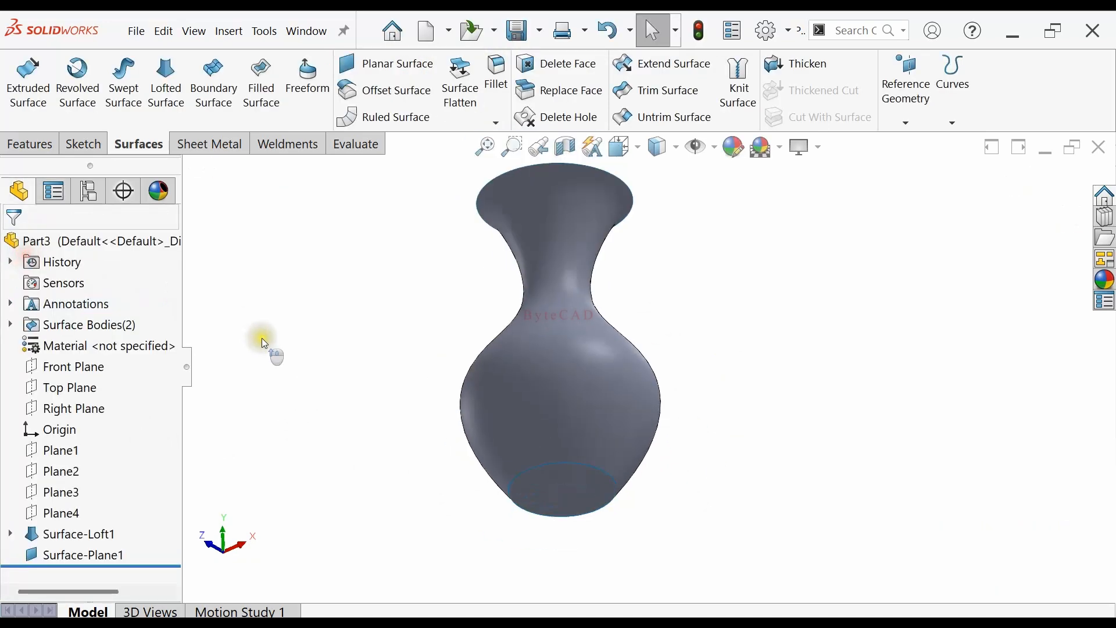
Knit the lofted vase surface and the planar base surface together
middle_drag(265, 343, 412, 347)
click(734, 96)
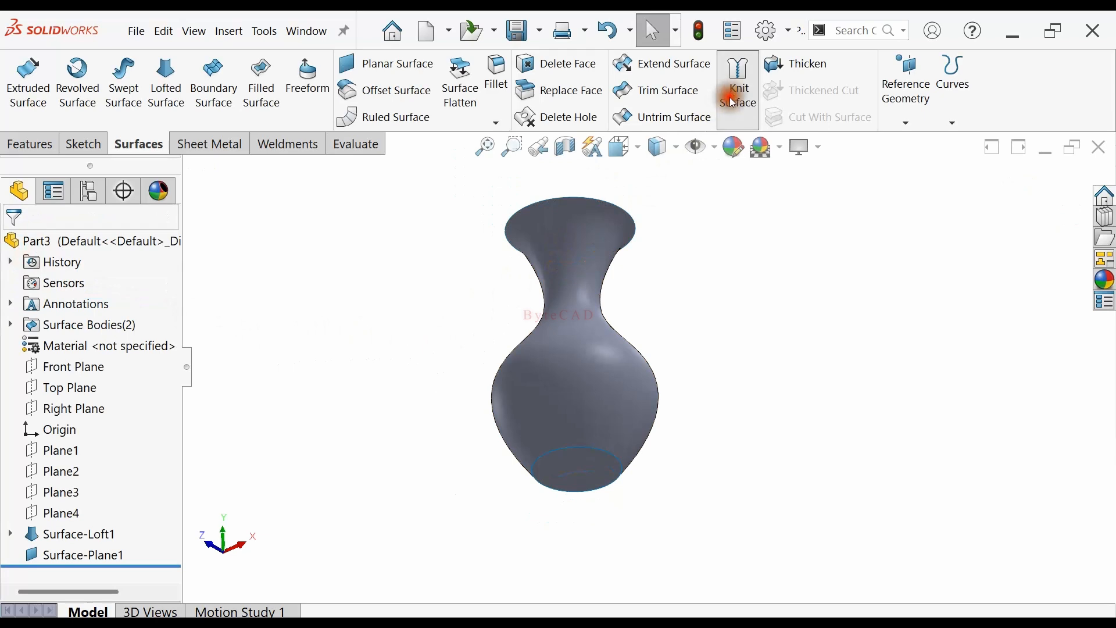
click(589, 349)
click(577, 454)
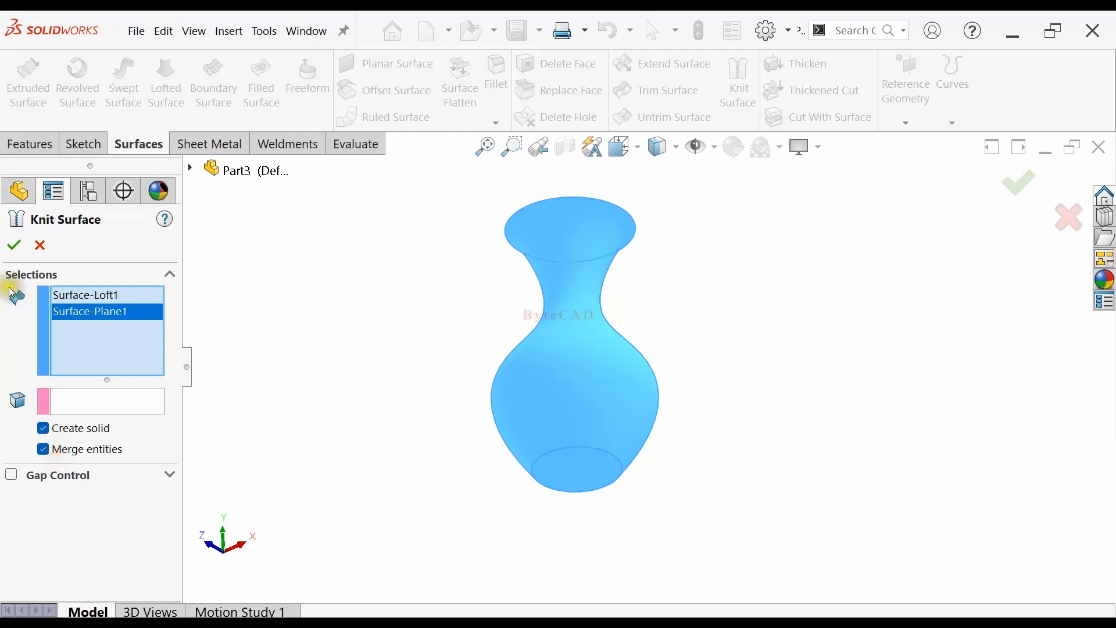
click(13, 249)
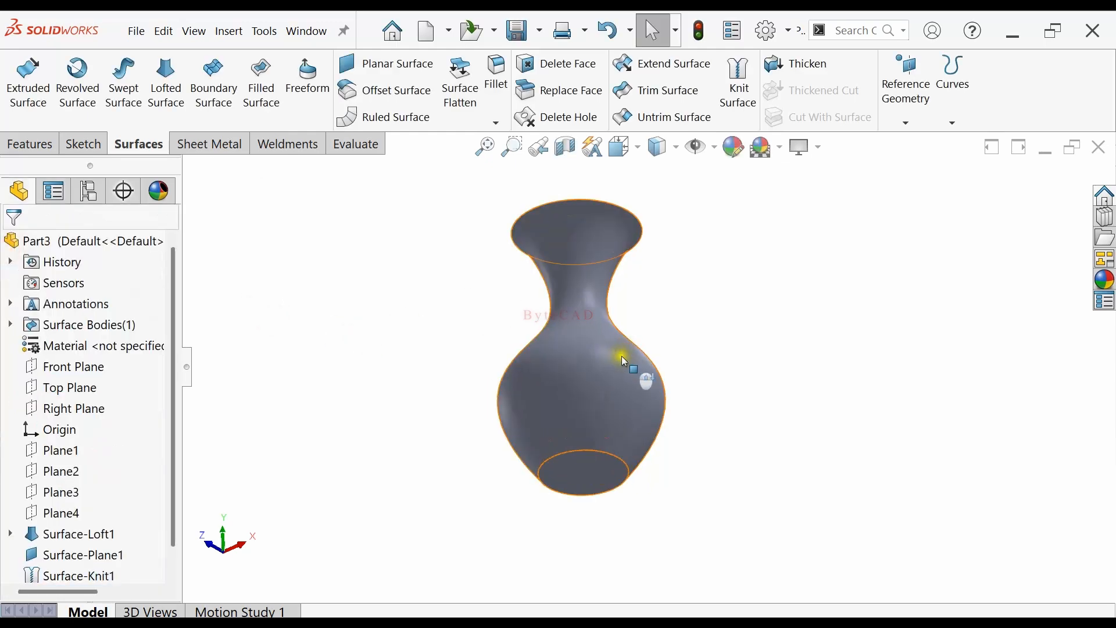
Fillet the circular edge between the vase's base and its body with a symmetric 25 mm radius
scroll(745, 385, down, 2)
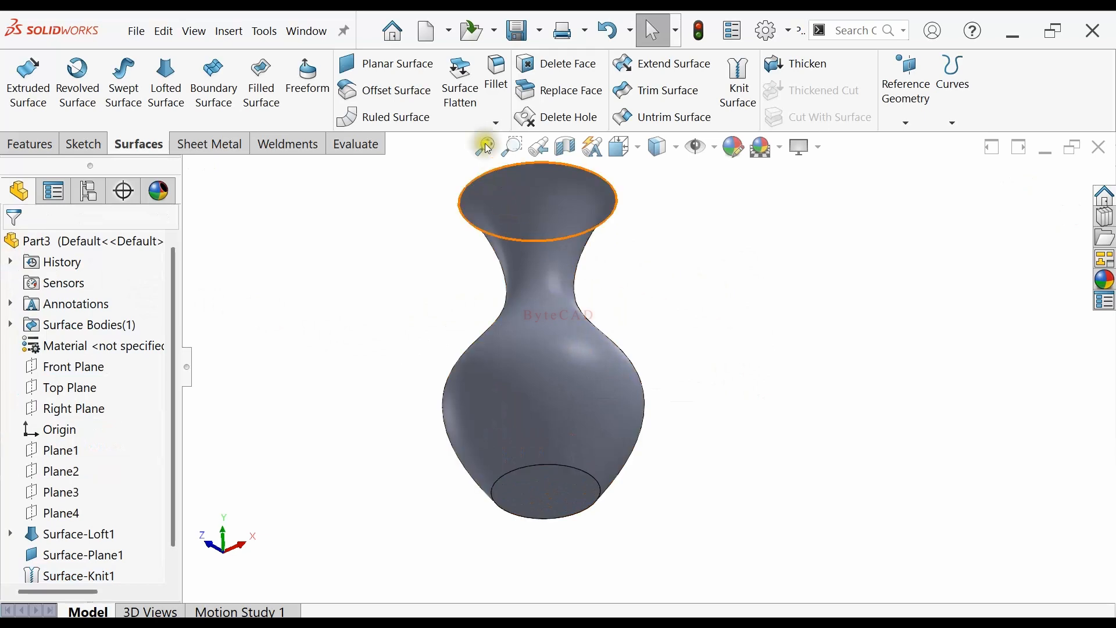
click(494, 85)
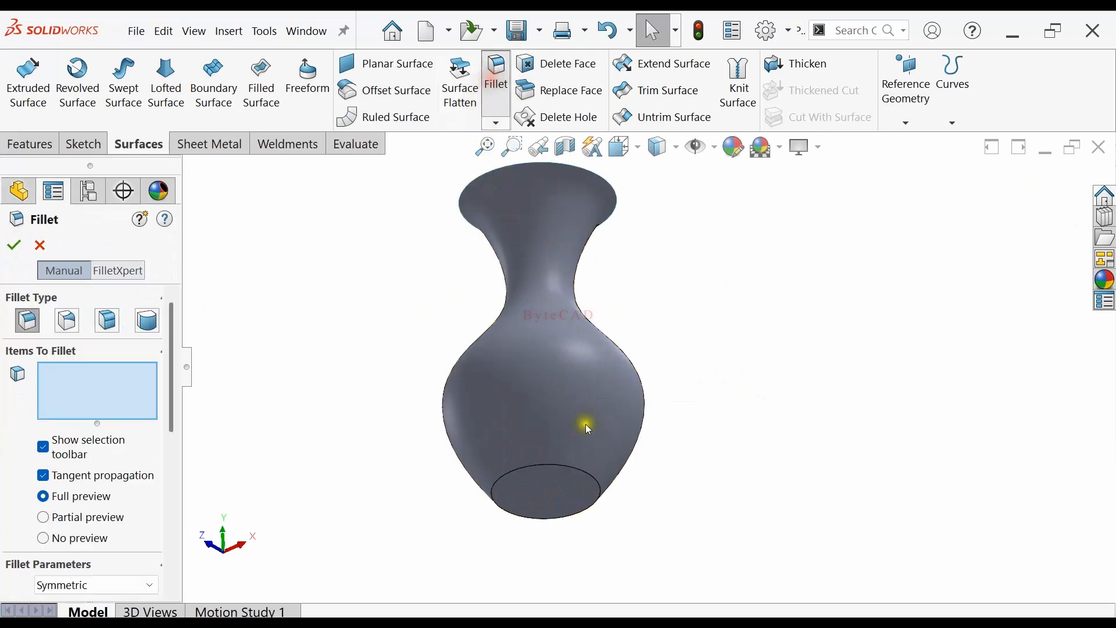
click(587, 478)
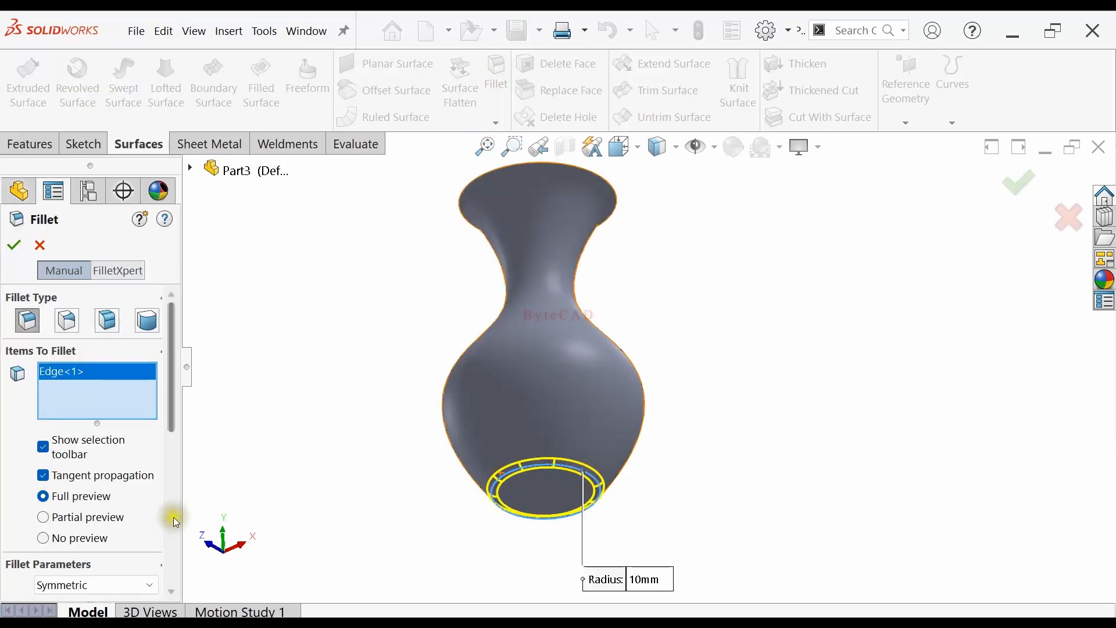
drag(169, 428, 169, 461)
drag(110, 522, 2, 522)
text(2)
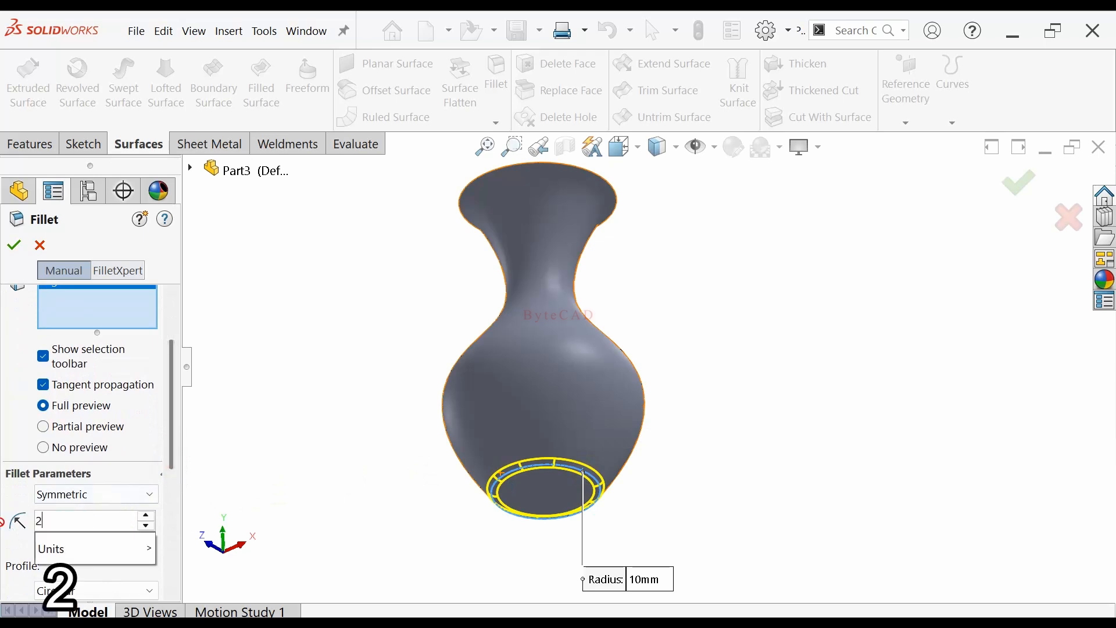
text(5)
key(Return)
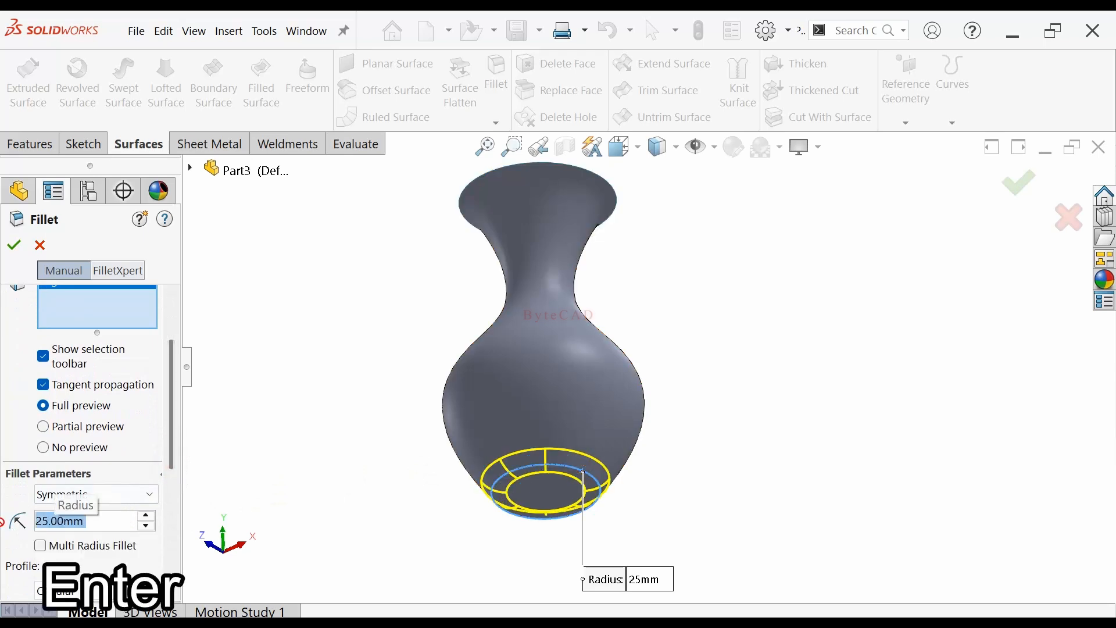
click(14, 245)
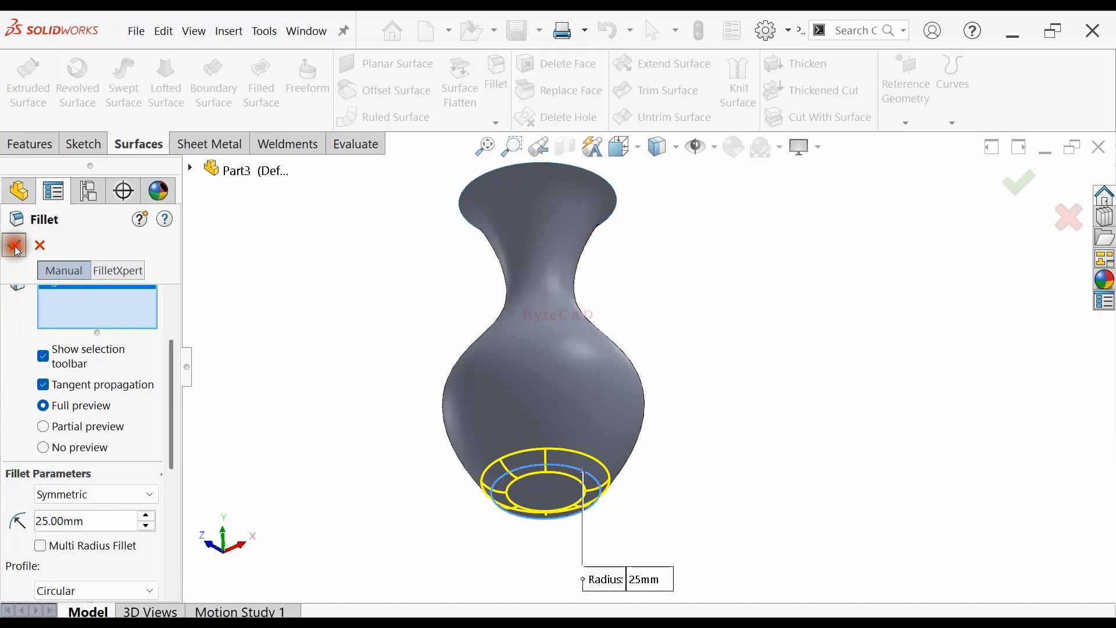
Thicken the filleted vase surface inward by 1 mm
middle_drag(318, 331, 416, 456)
scroll(649, 288, down, 4)
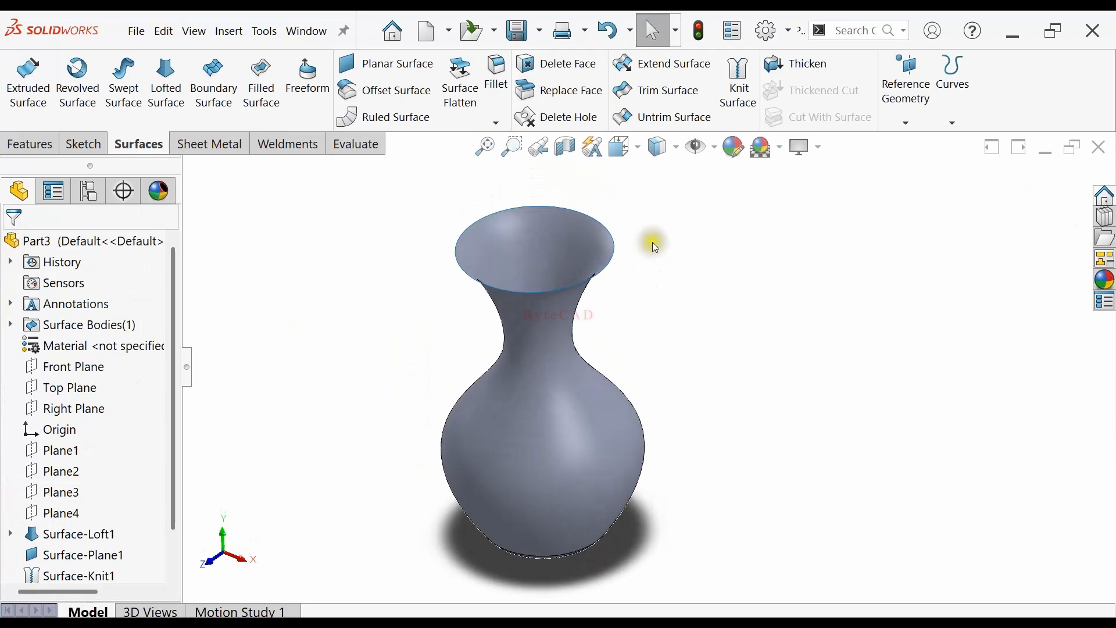
click(789, 65)
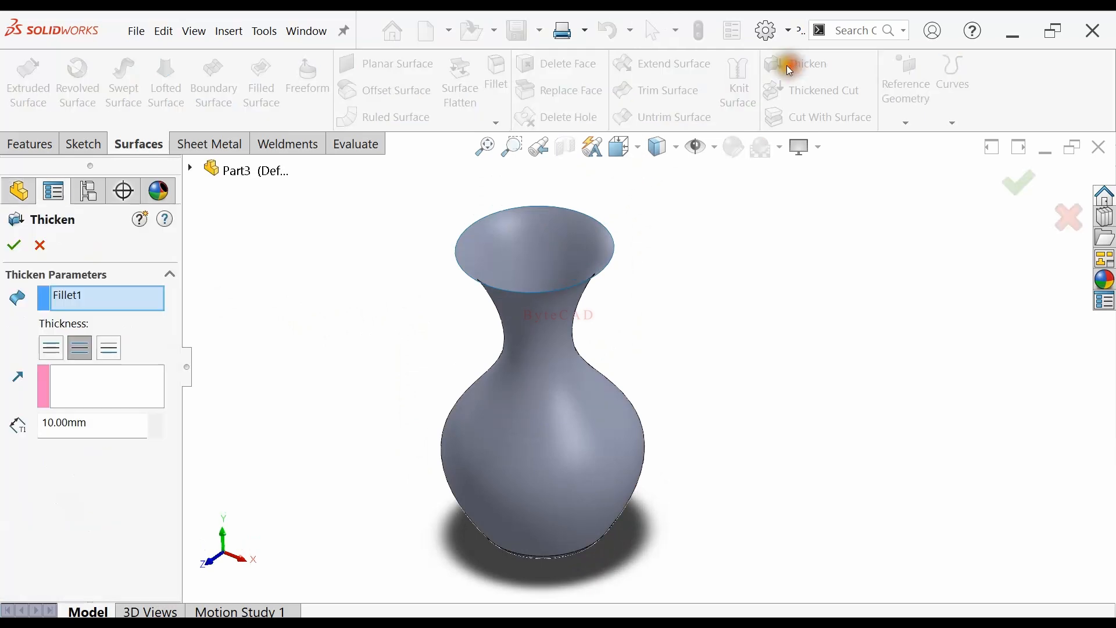
click(547, 238)
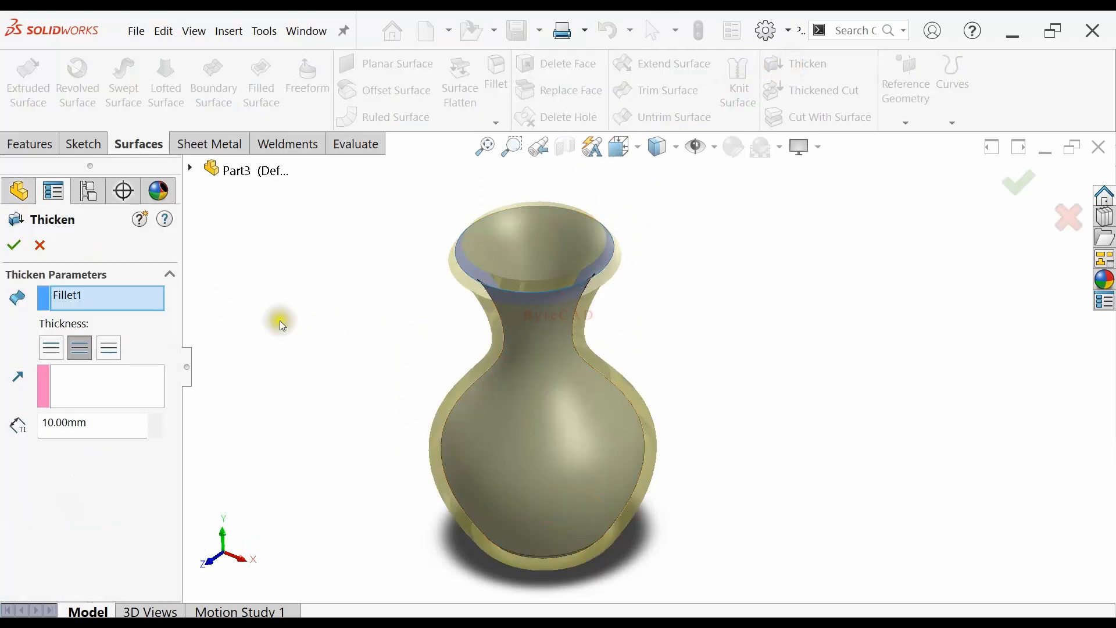
click(109, 349)
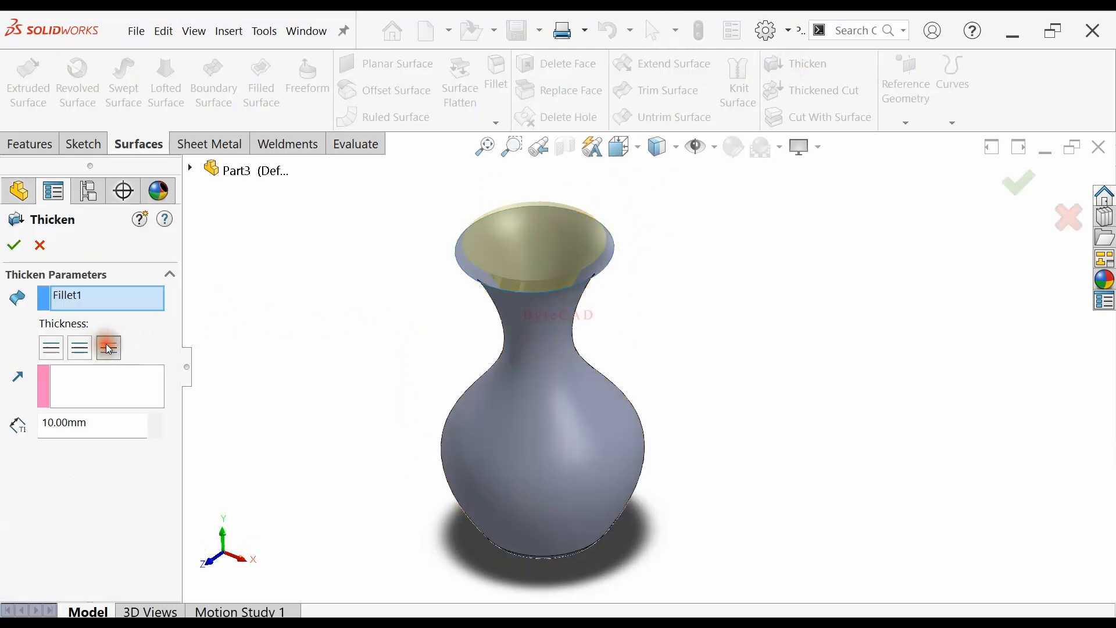
double_click(84, 423)
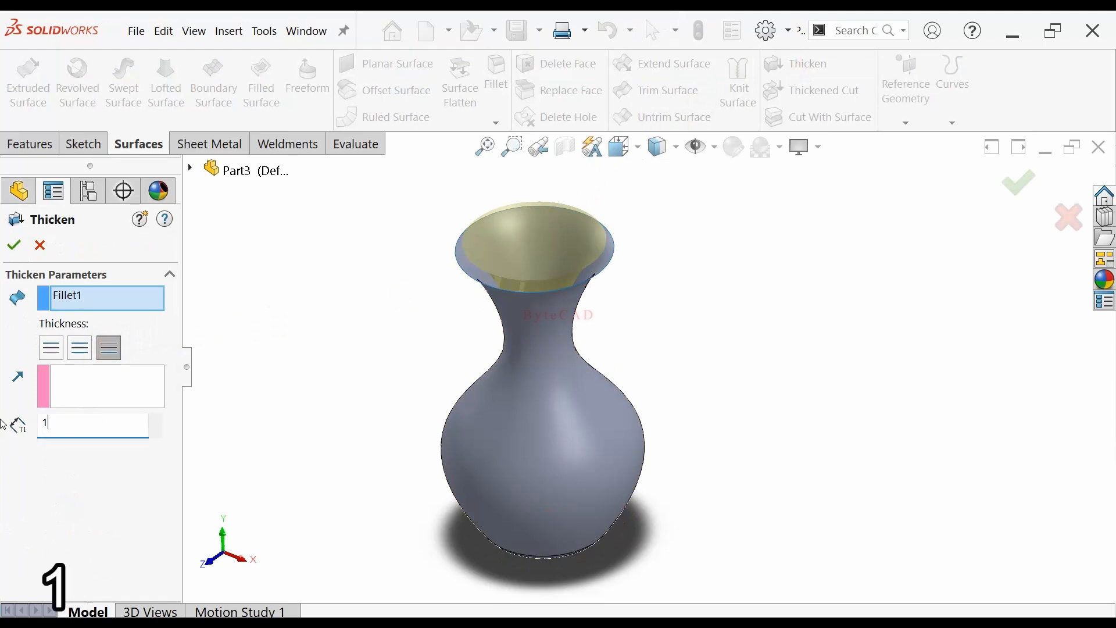
key(Return)
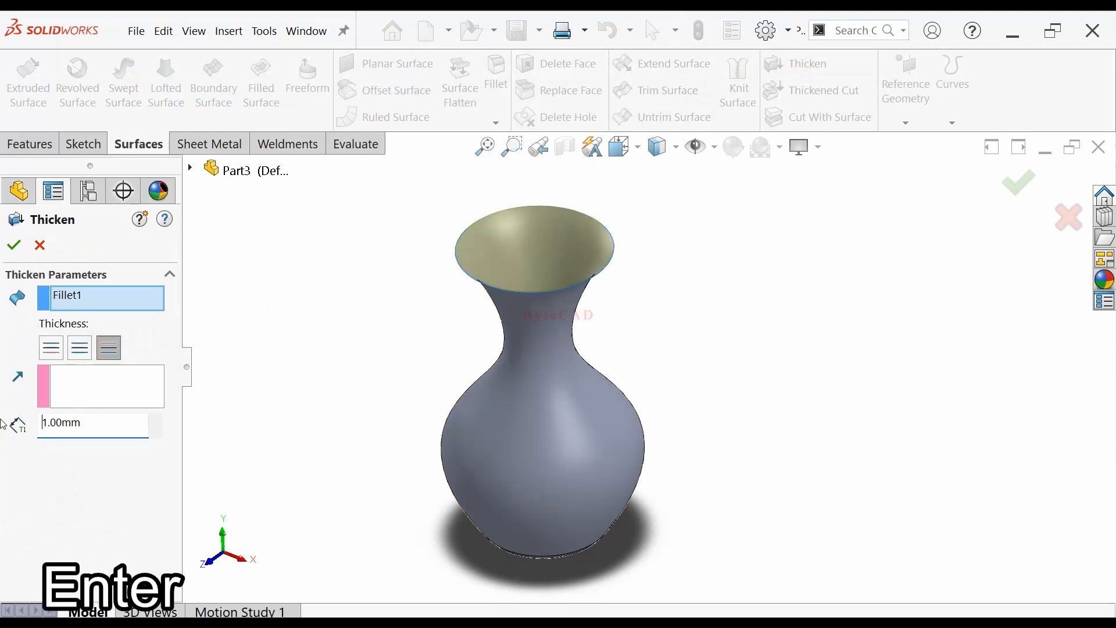
click(13, 250)
Start a sketch on Plane4 and draw a circle larger than the vase's rim, centred on the origin
scroll(389, 276, down, 2)
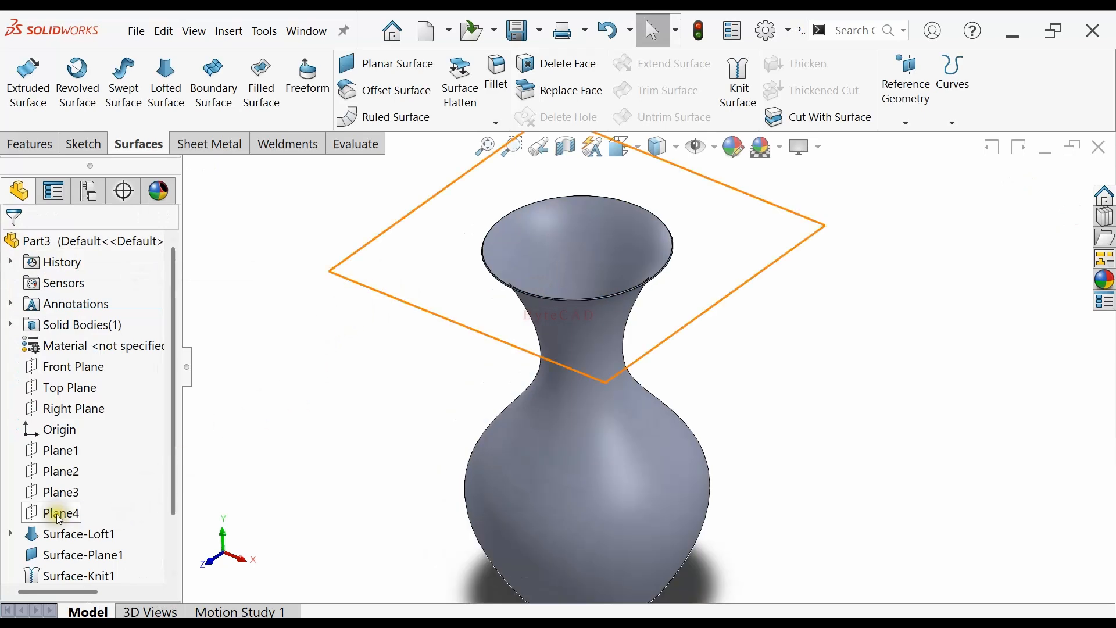
click(84, 144)
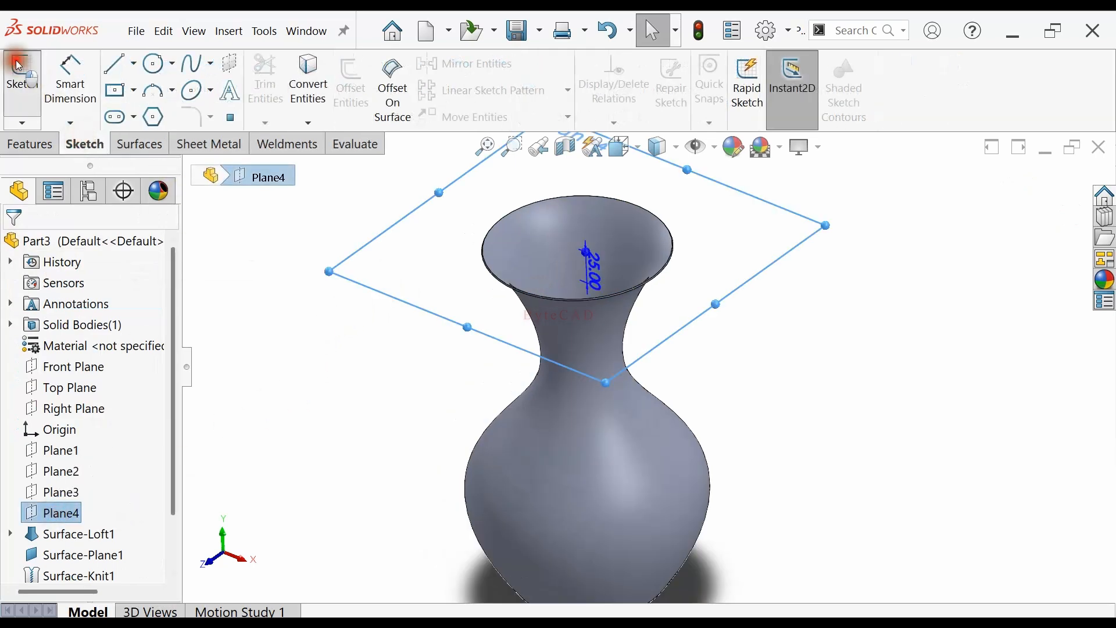
click(19, 65)
scroll(605, 291, down, 5)
scroll(611, 249, up, 3)
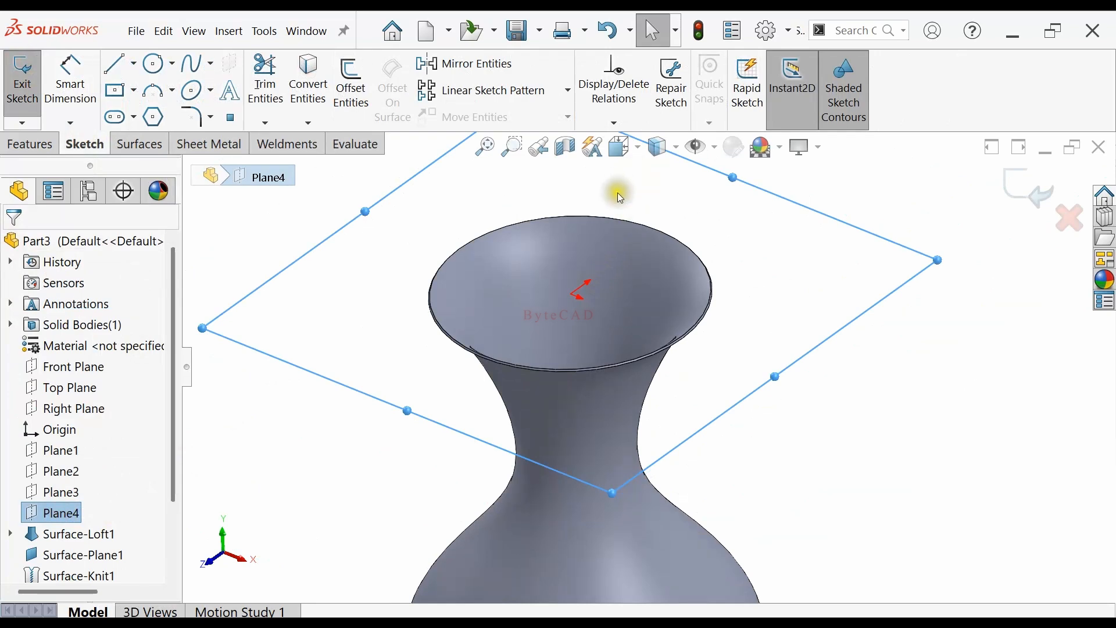
click(157, 64)
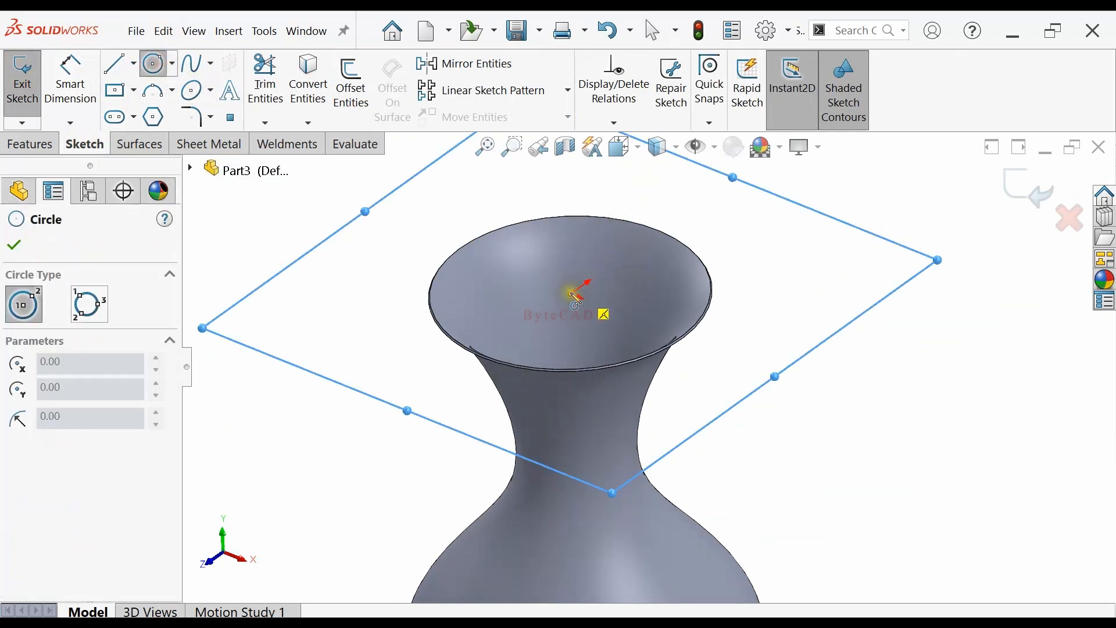
click(574, 296)
click(747, 353)
Trim the rim flat with a blind 10 mm extruded cut of the circle, directed upward from Plane4
click(626, 148)
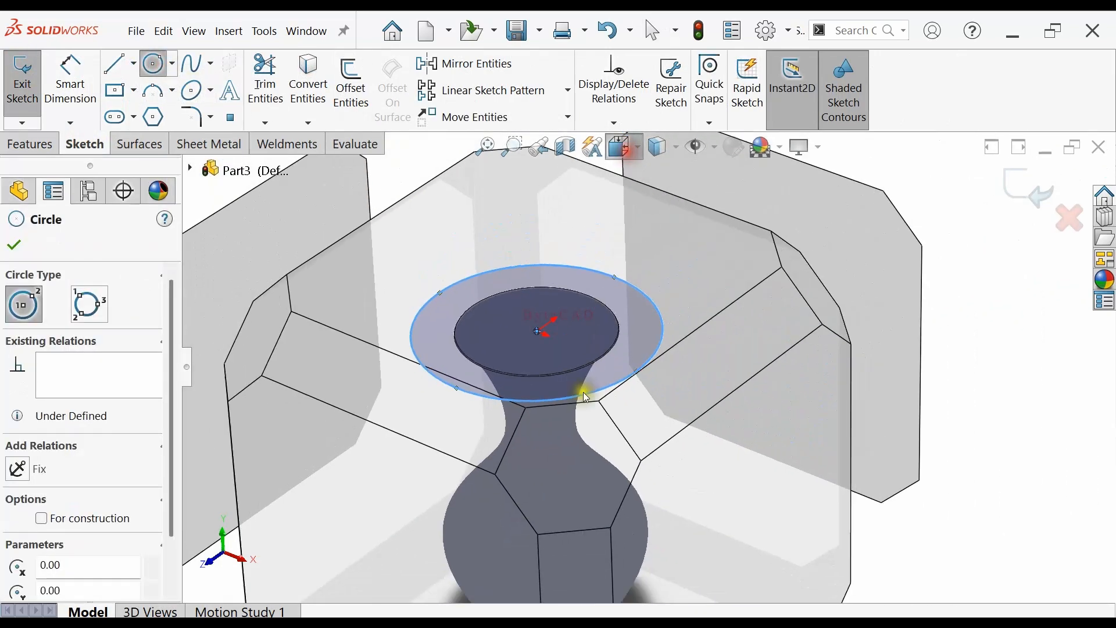
click(442, 466)
scroll(724, 204, up, 6)
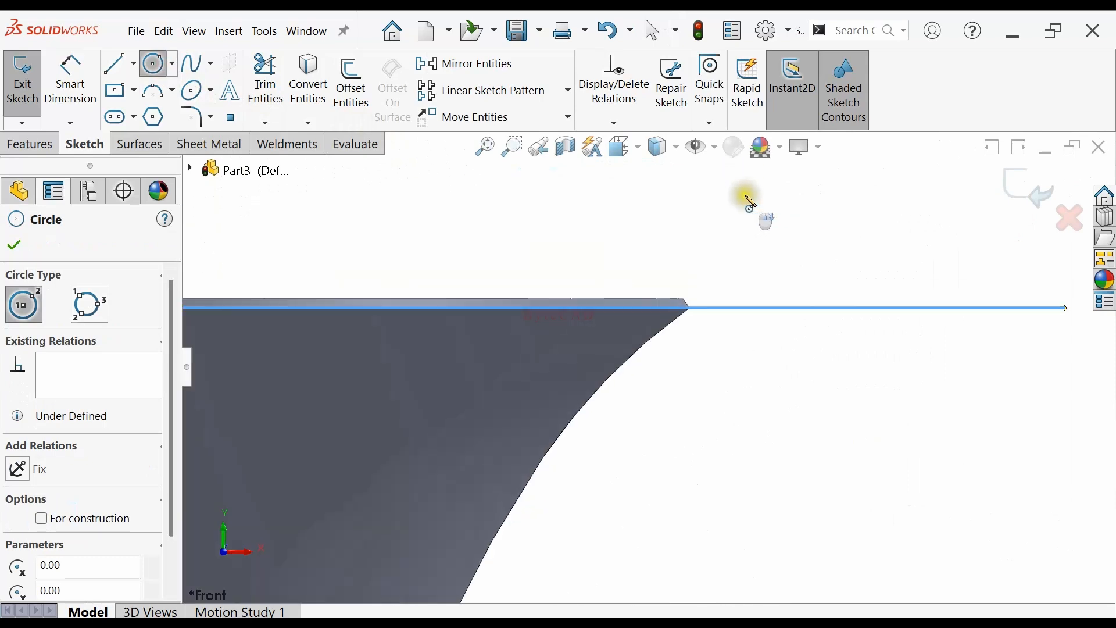
scroll(626, 374, up, 1)
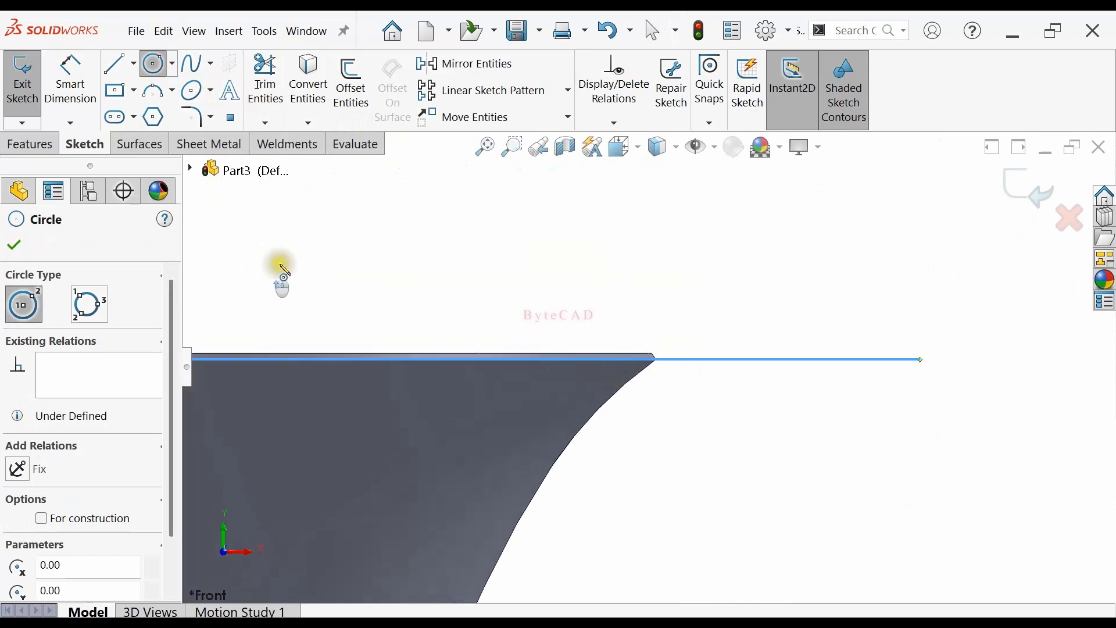
click(38, 149)
click(285, 81)
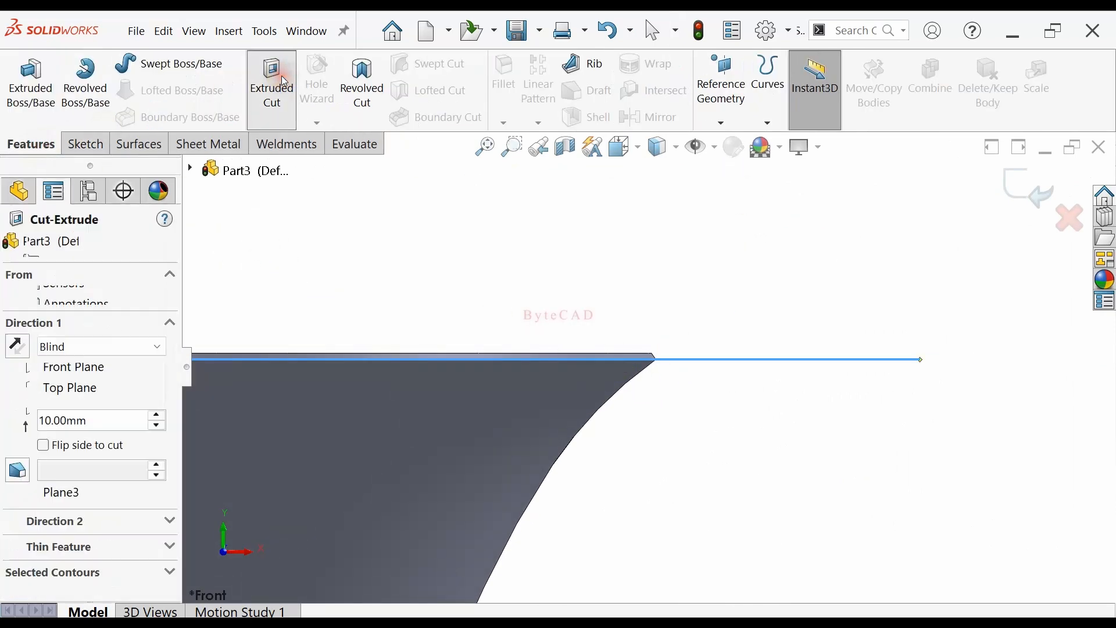
click(20, 348)
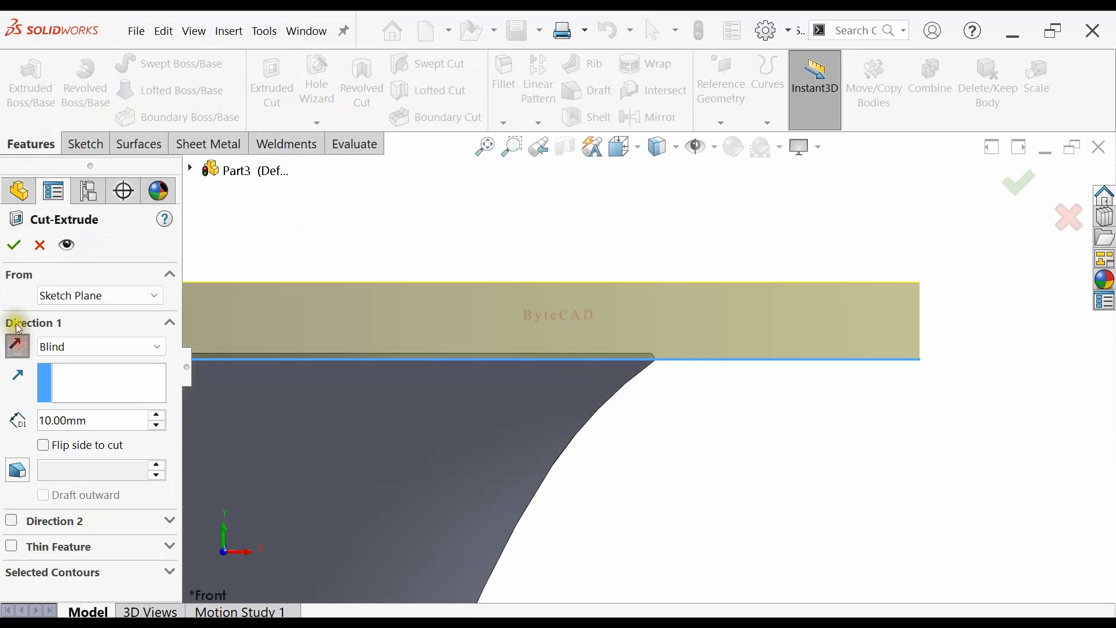
click(14, 245)
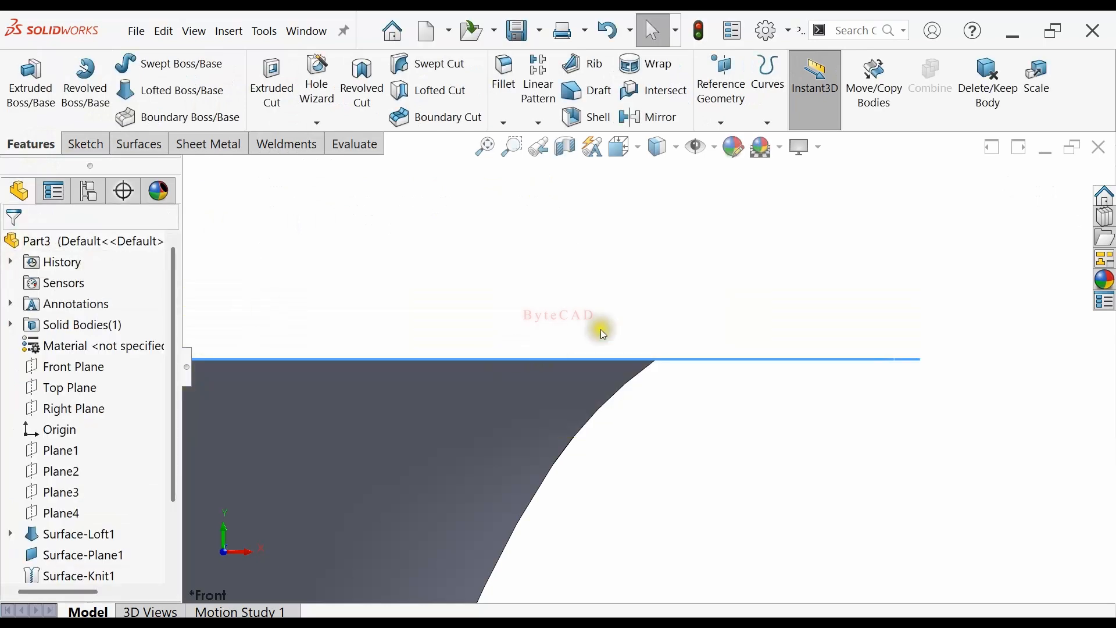
Examine the trimmed rim and the overall shape of the finished vase
scroll(646, 350, up, 3)
middle_drag(643, 350, 632, 386)
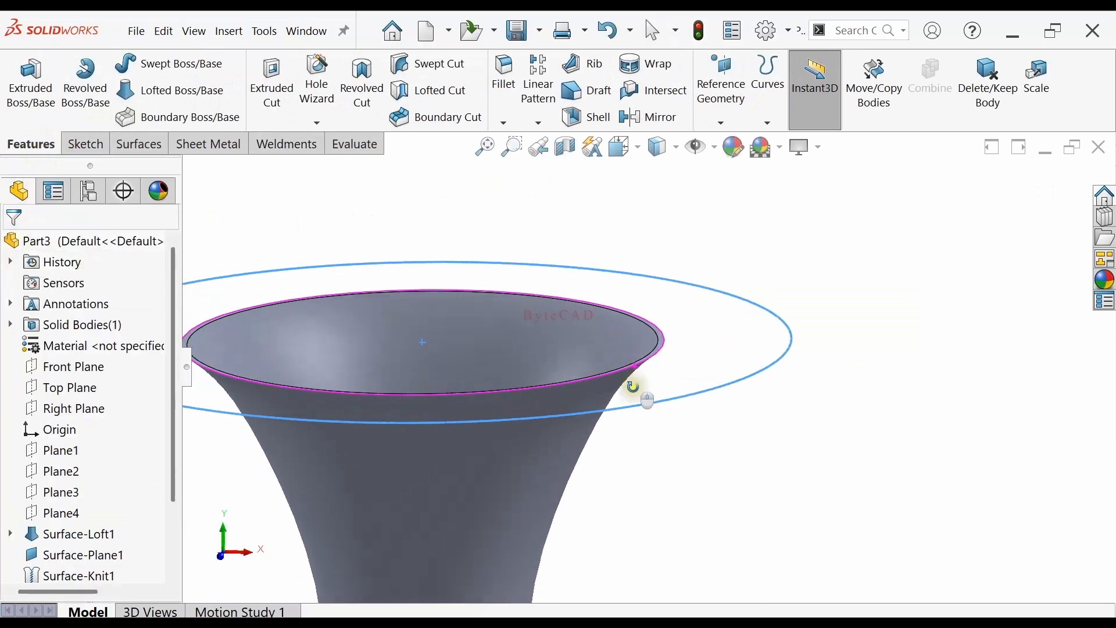
click(685, 355)
scroll(685, 356, up, 5)
scroll(685, 355, up, 3)
middle_drag(730, 364, 786, 270)
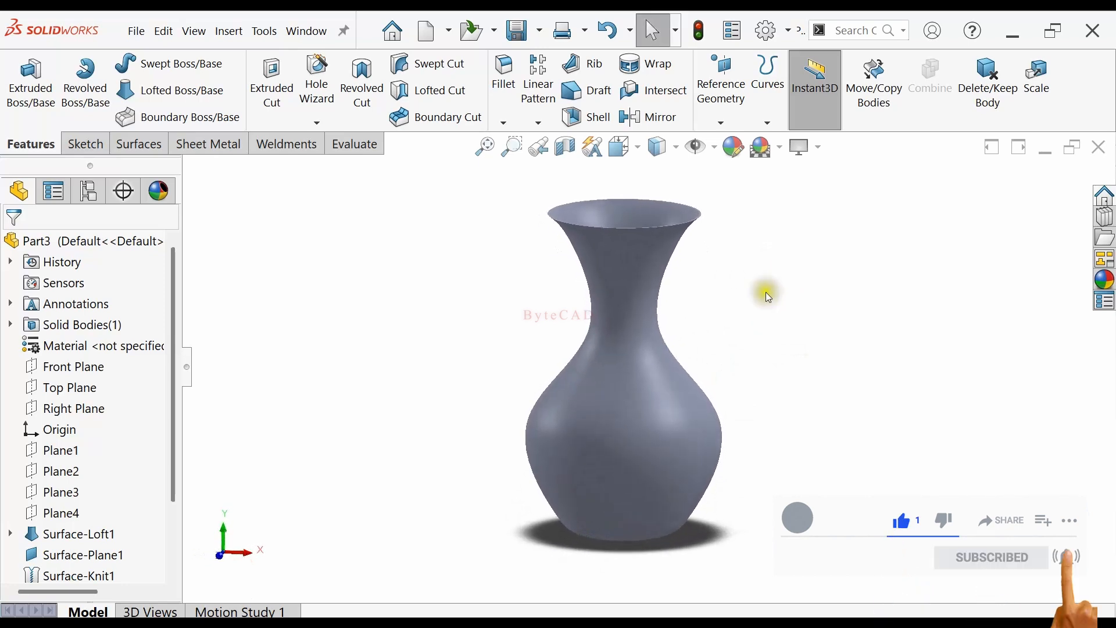
scroll(729, 310, down, 2)
scroll(397, 328, up, 1)
scroll(399, 330, down, 1)
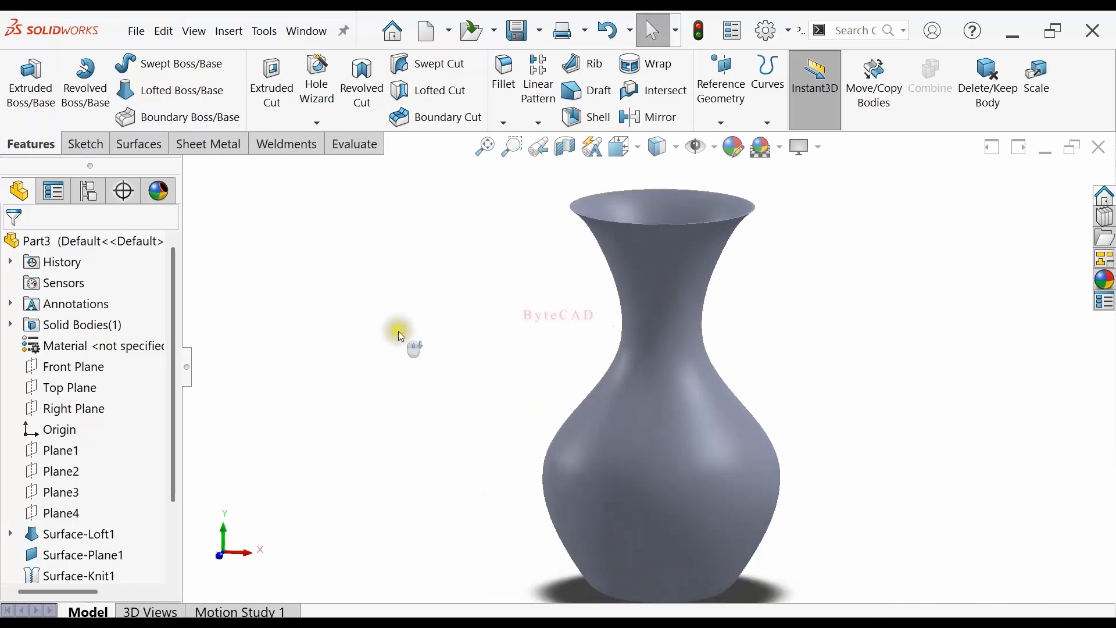
scroll(840, 432, up, 1)
scroll(831, 433, down, 1)
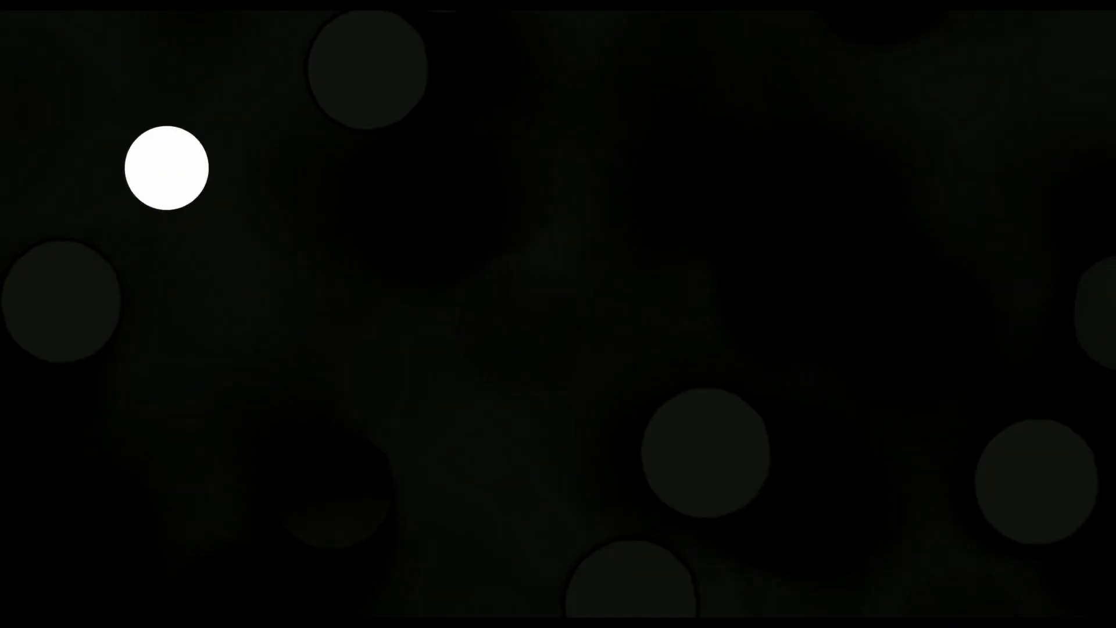